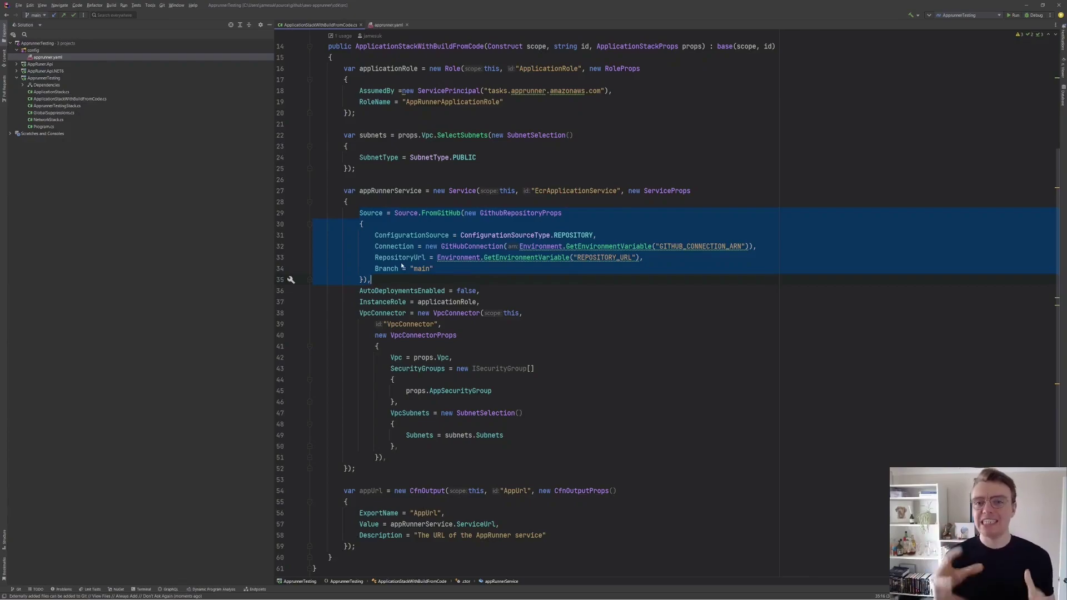
# Switch to the code editor, open apprunner.yaml from the config folder and hide the solution tree.
pyautogui.click(388, 25)
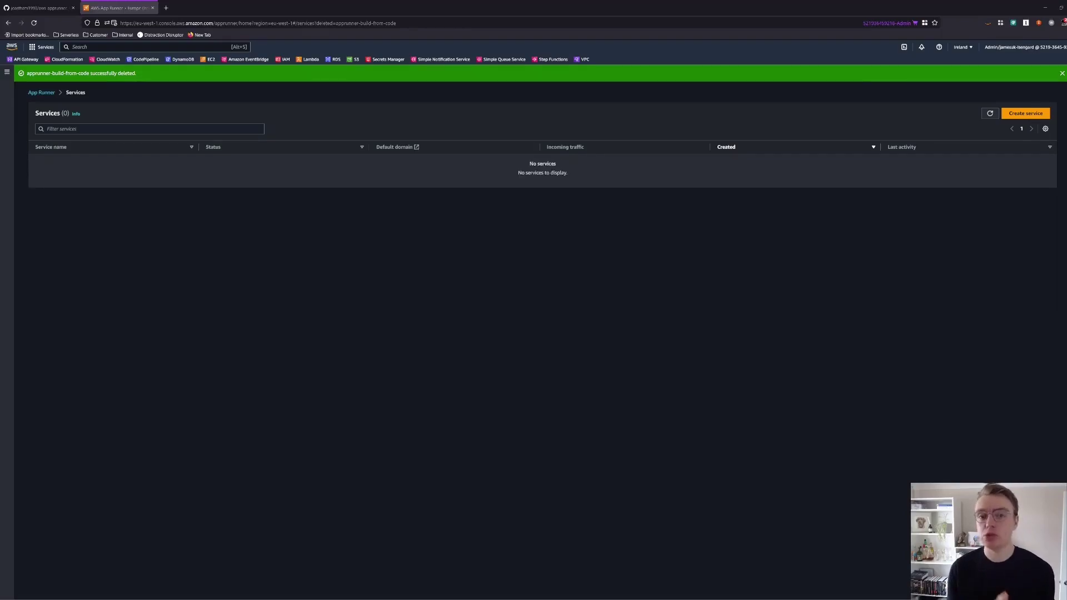
pyautogui.hotkey('alt', 'Tab')
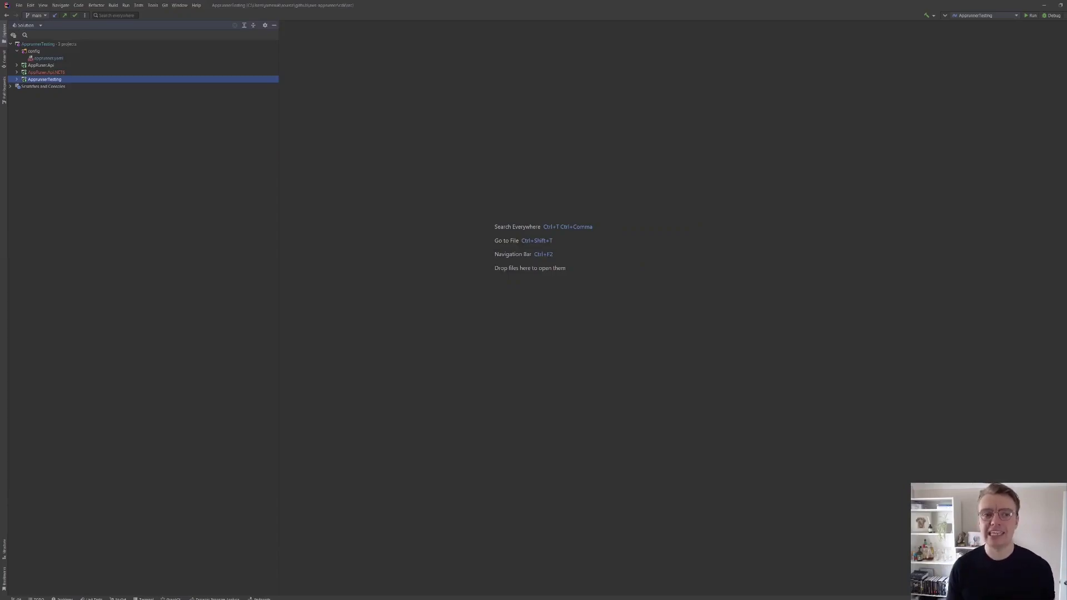
pyautogui.doubleClick(54, 59)
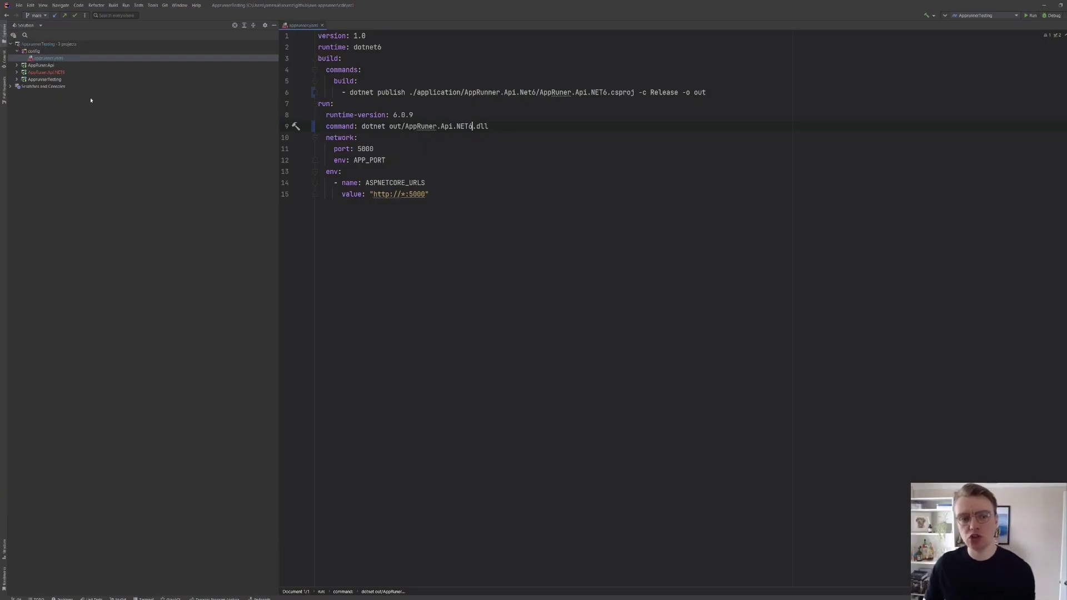
pyautogui.click(5, 33)
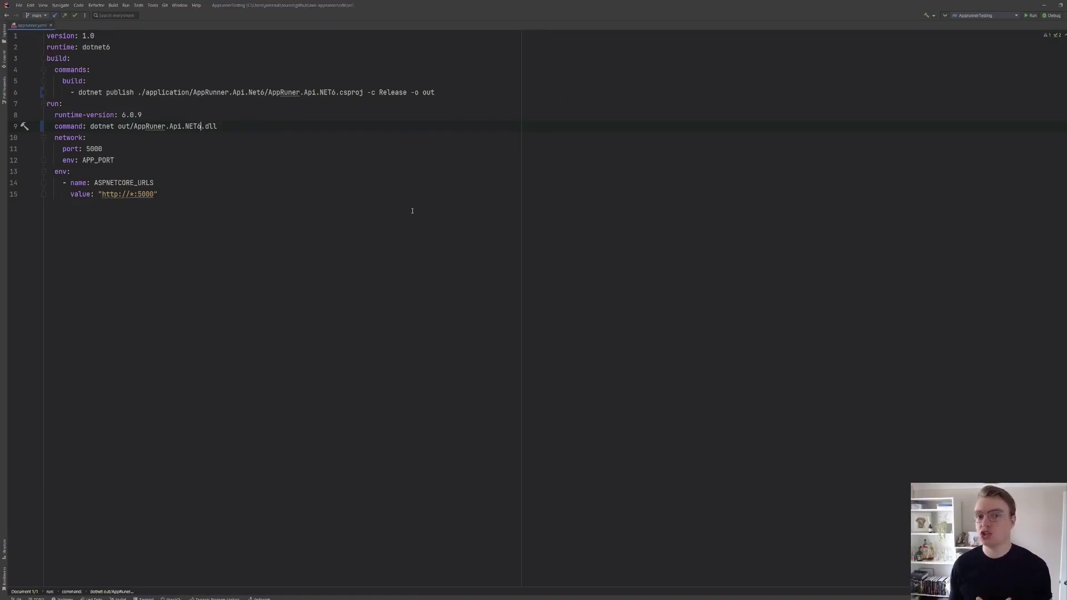
# Review the dotnet publish build command and the dotnet run command in apprunner.yaml.
pyautogui.click(78, 92)
pyautogui.hotkey('shift', 'End')
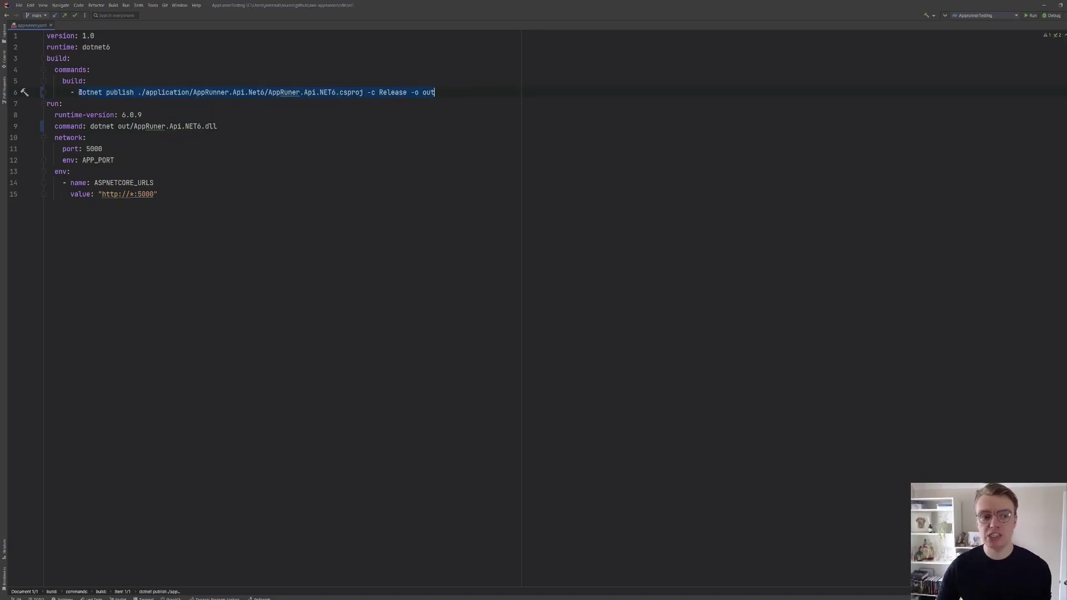
pyautogui.click(91, 126)
pyautogui.hotkey('shift', 'End')
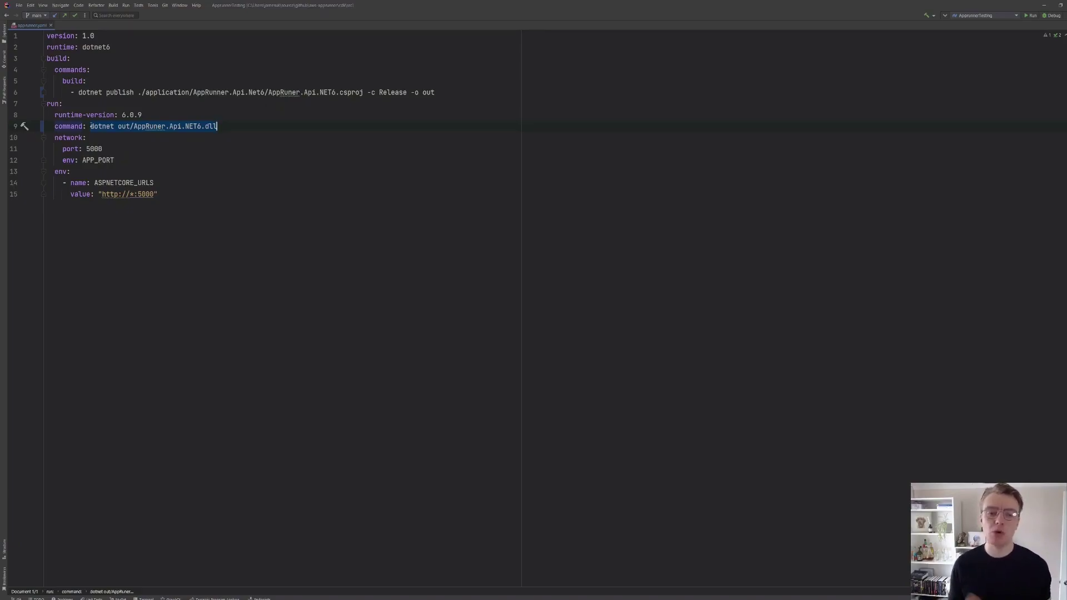
pyautogui.hotkey('alt', 'Tab')
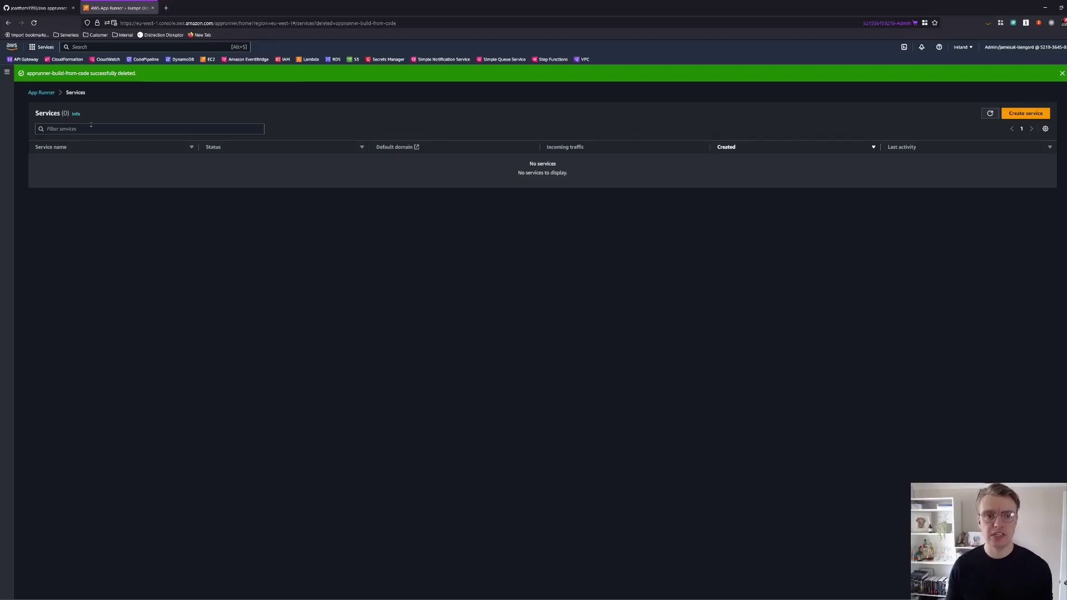
pyautogui.hotkey('alt', 'Tab')
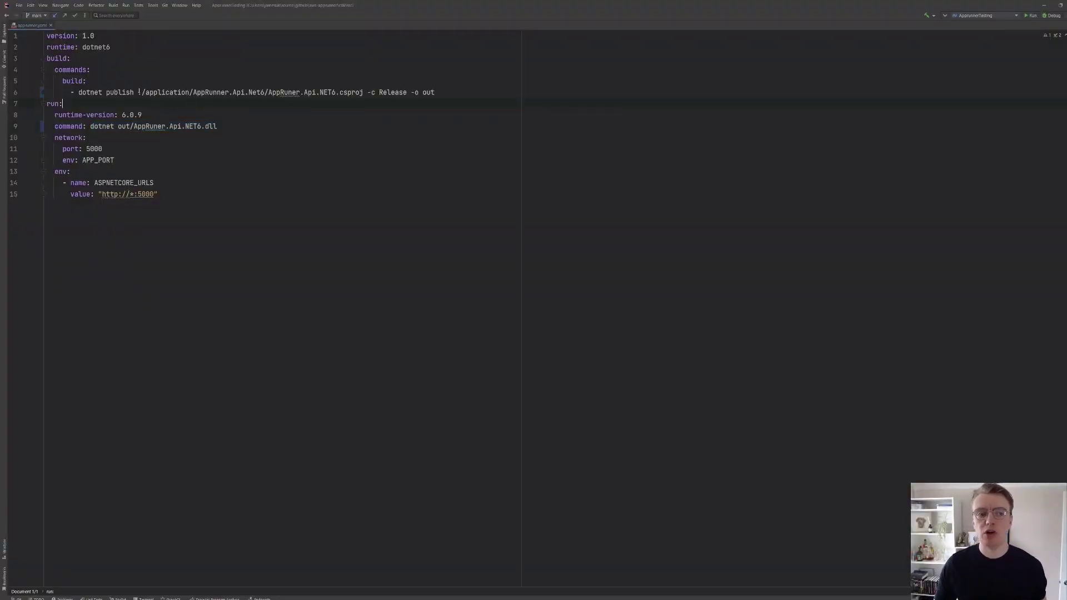
# Examine the runtime setting and the publish command's project path, Release configuration and output folder in apprunner.yaml.
pyautogui.doubleClick(89, 47)
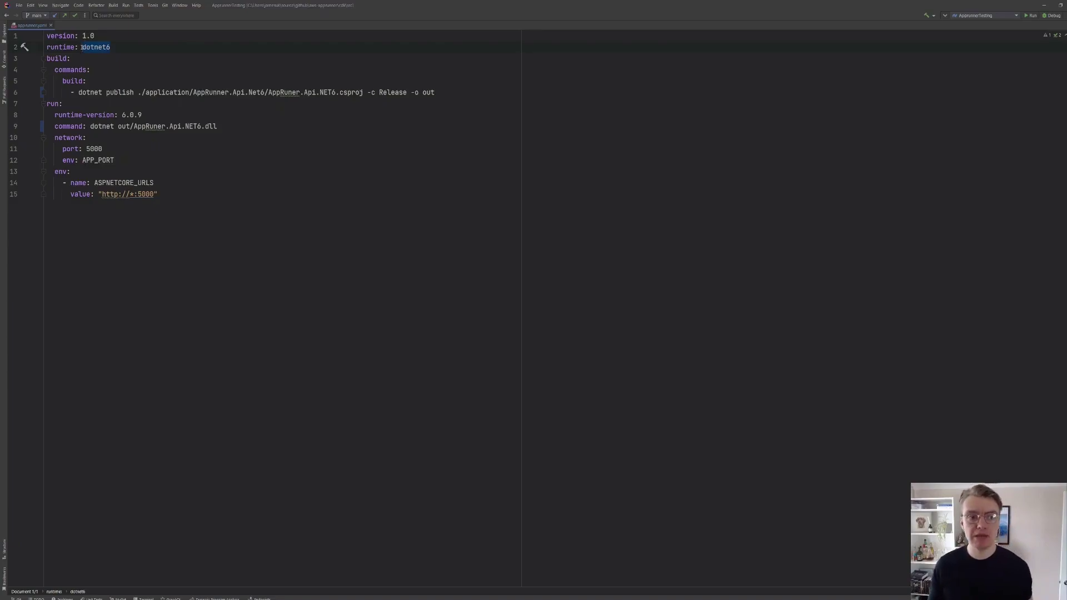
pyautogui.click(78, 92)
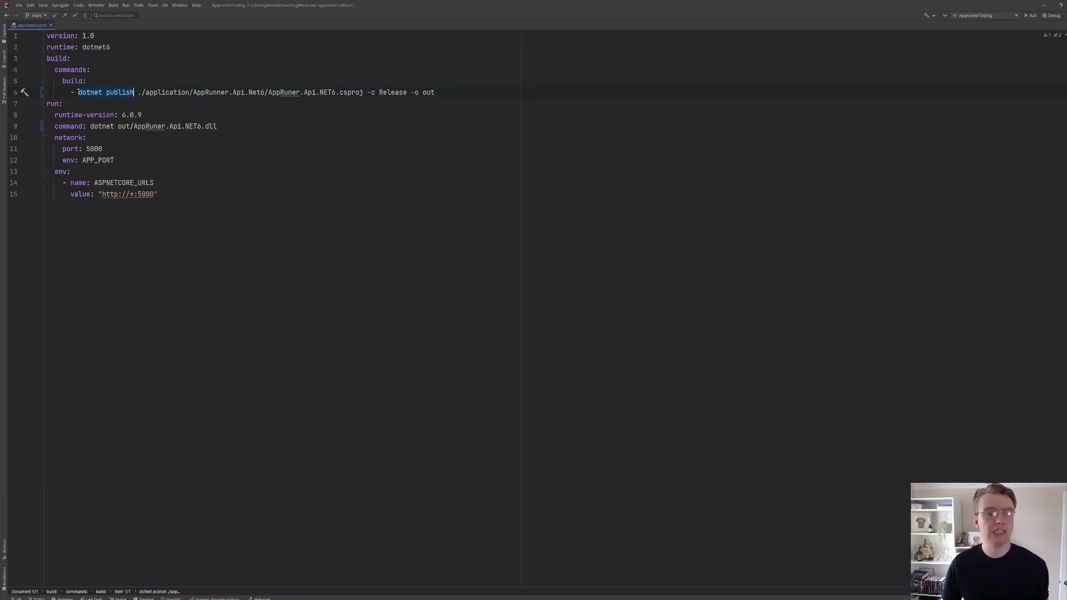
pyautogui.hotkey('ctrl', 'shift', 'Right')
pyautogui.hotkey('ctrl', 'shift', 'Right')
pyautogui.hotkey('ctrl', 'shift', 'Right')
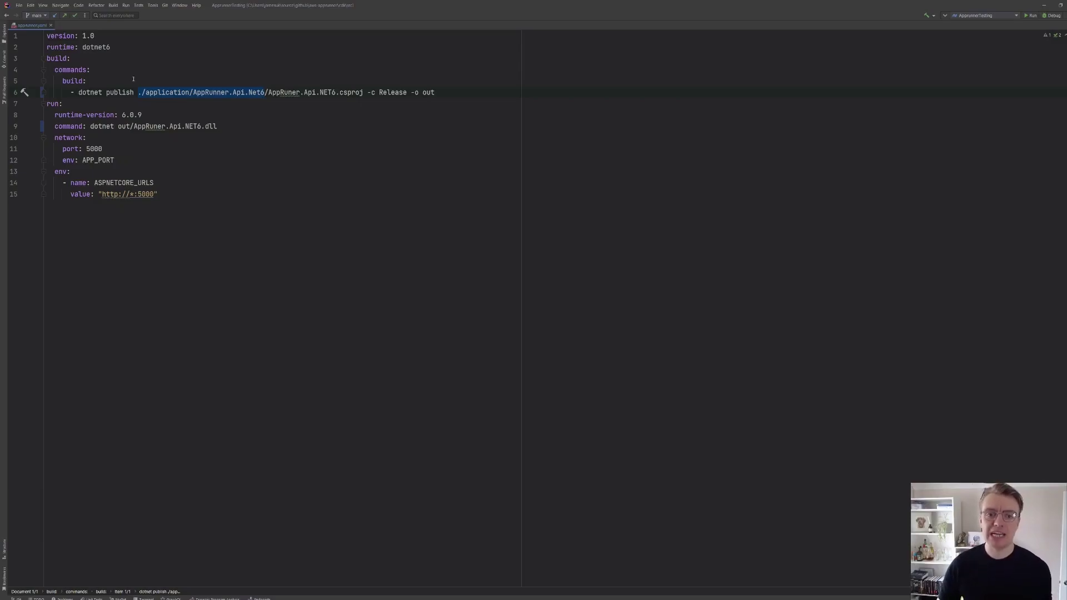
pyautogui.doubleClick(393, 92)
pyautogui.doubleClick(428, 93)
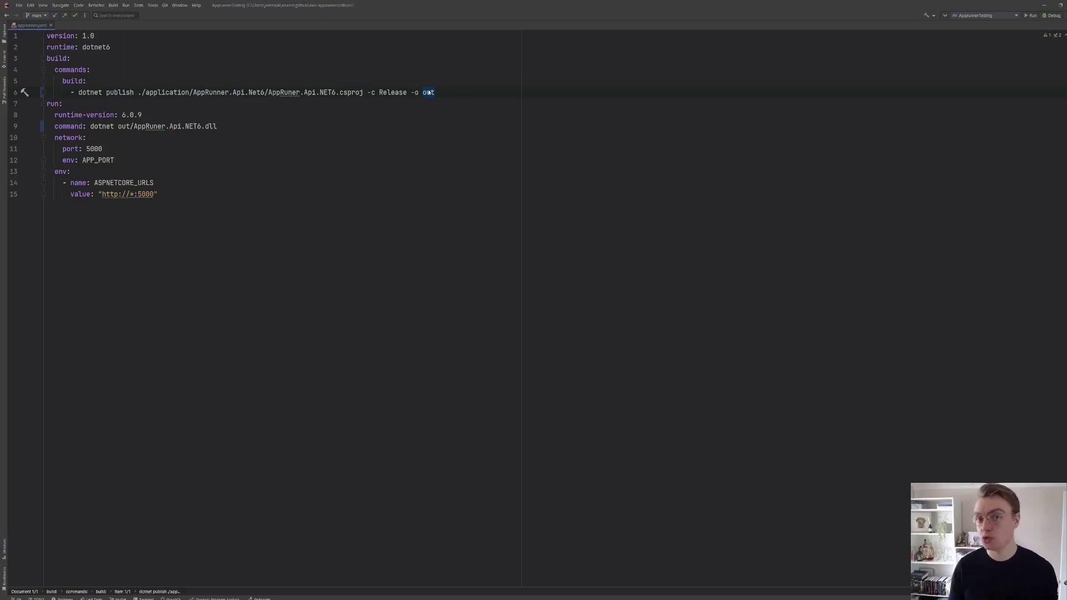
# Examine the run section of apprunner.yaml: runtime version, start command, network port and the ASPNETCORE_URLS environment variable.
pyautogui.doubleClick(56, 104)
pyautogui.moveTo(55, 115); pyautogui.dragTo(134, 115)
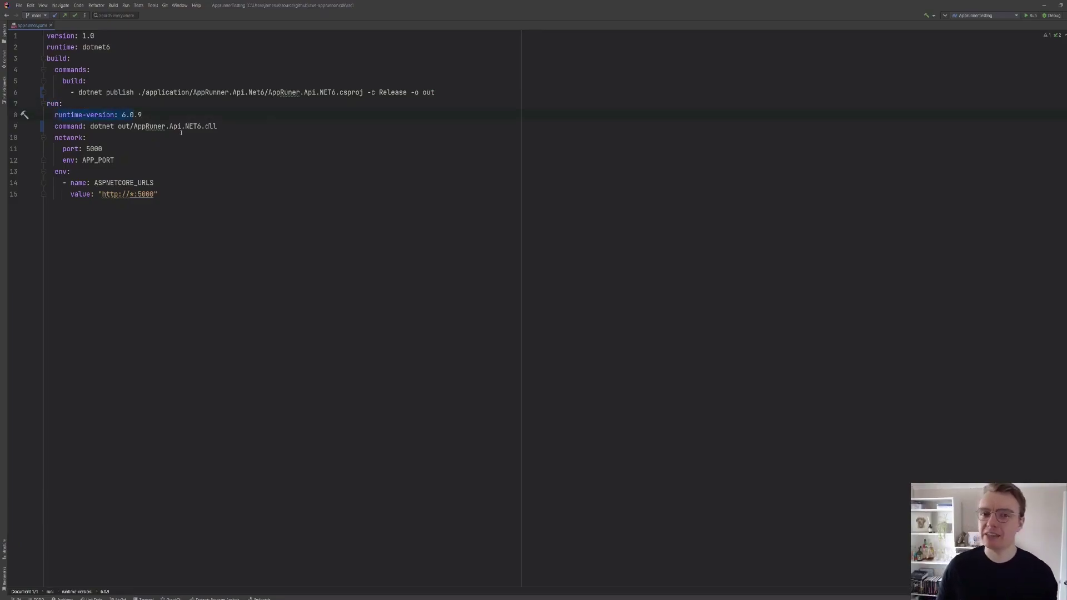
pyautogui.moveTo(217, 126); pyautogui.dragTo(90, 126)
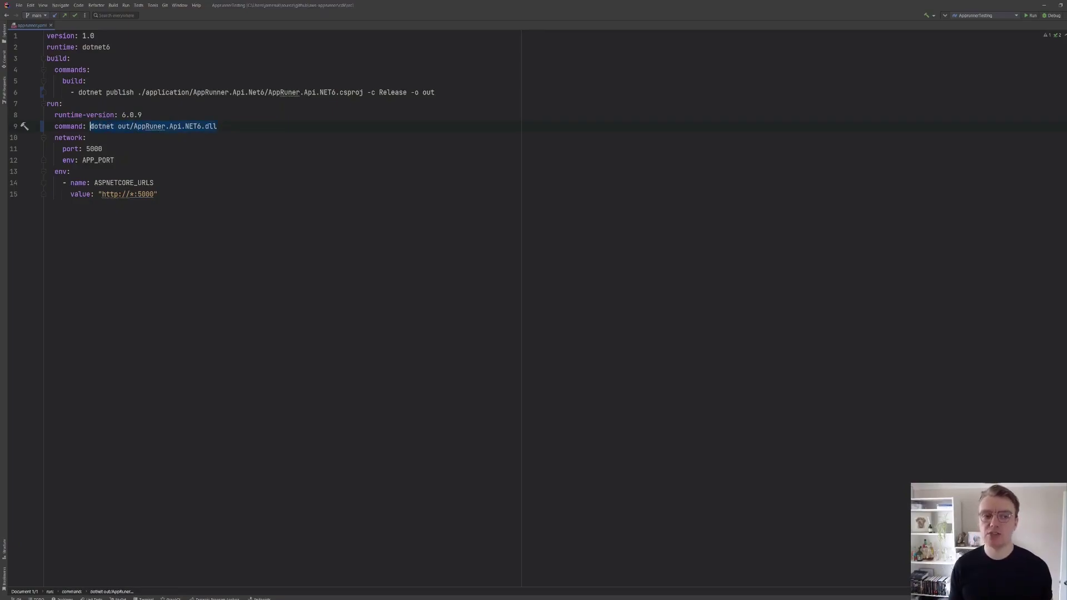
pyautogui.doubleClick(102, 126)
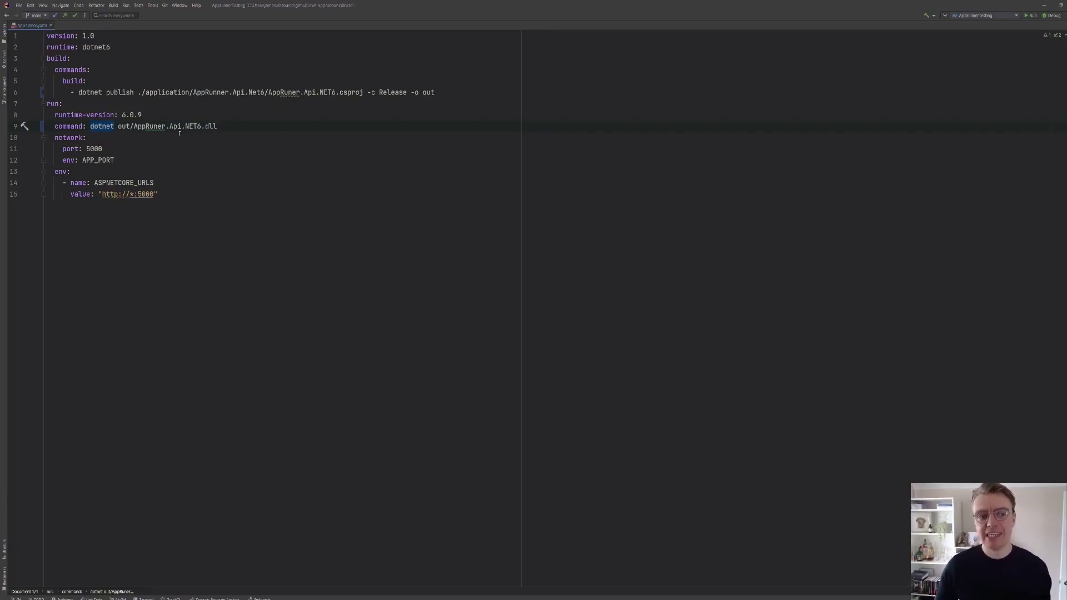
pyautogui.doubleClick(91, 149)
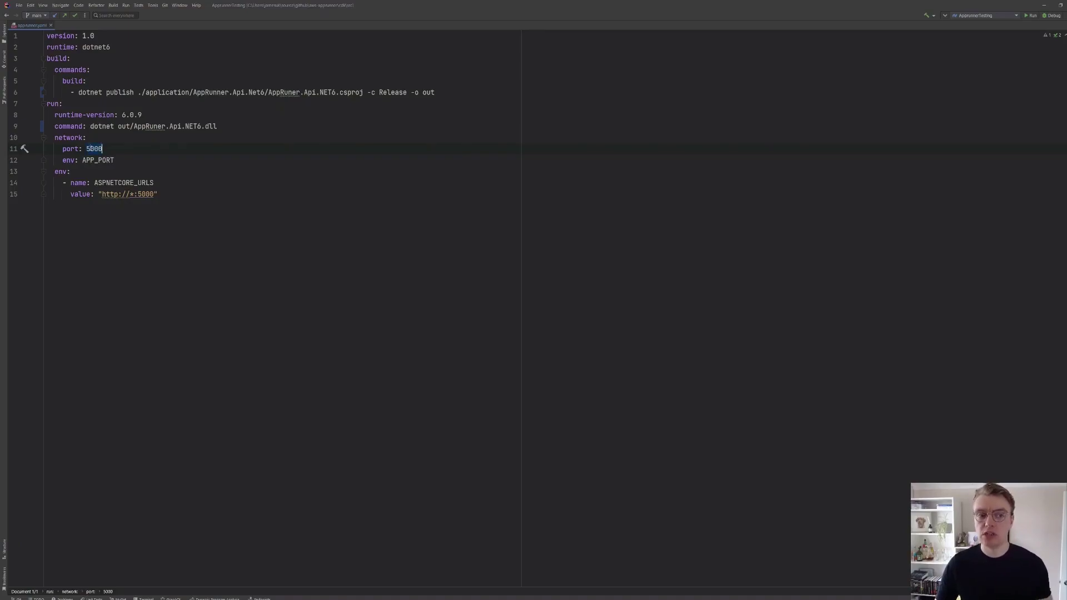
pyautogui.moveTo(54, 172); pyautogui.dragTo(182, 196)
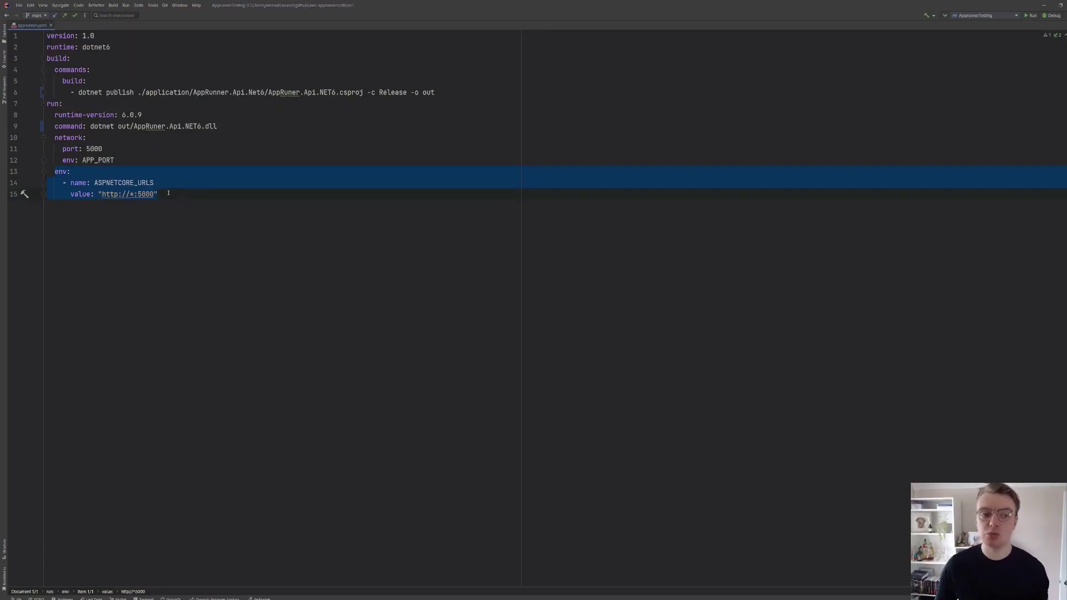
pyautogui.click(134, 183)
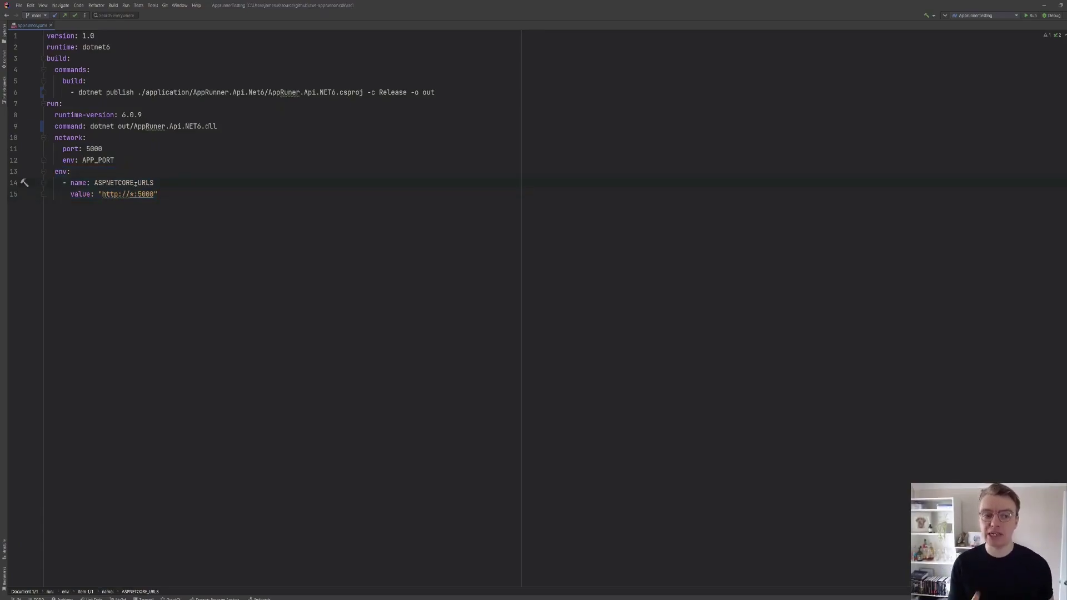
pyautogui.doubleClick(143, 194)
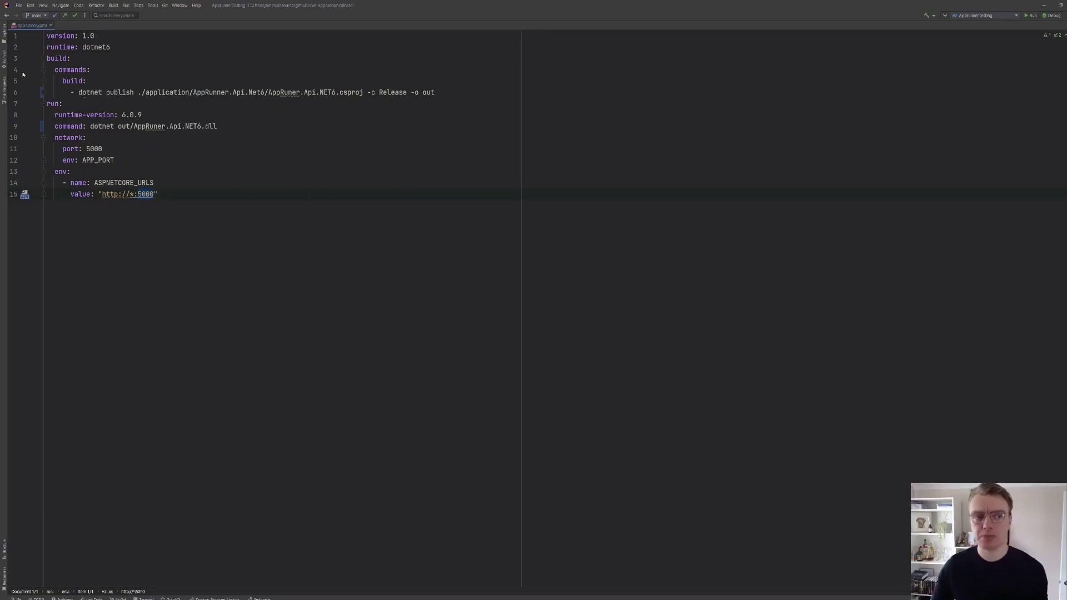
# Show the solution tree and open WeatherForecastController.cs from the .NET 6 API project's Controllers folder.
pyautogui.click(4, 33)
pyautogui.click(17, 72)
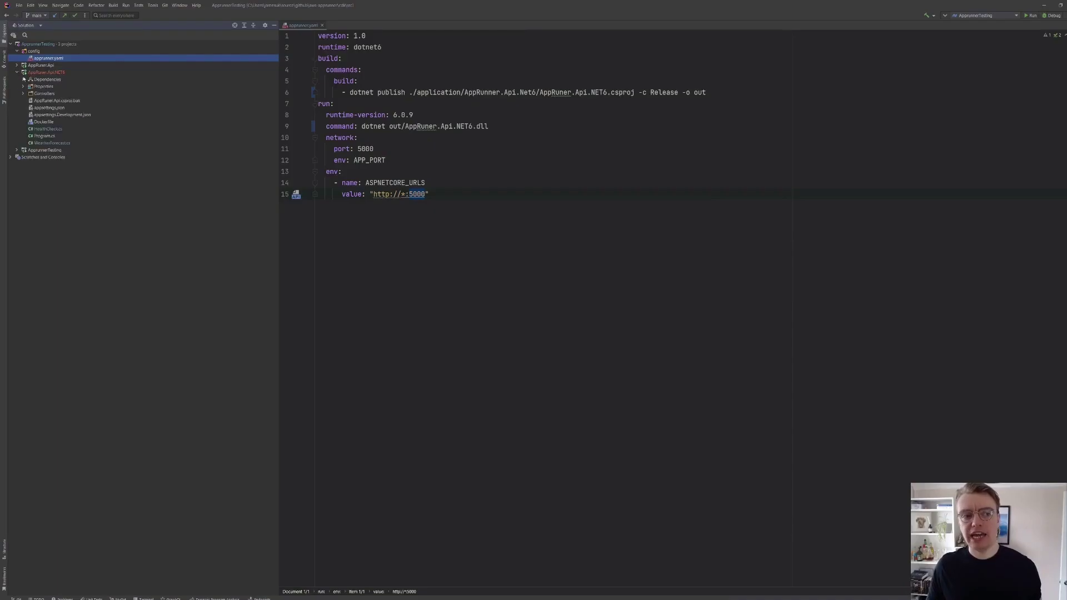
pyautogui.doubleClick(30, 95)
pyautogui.doubleClick(38, 100)
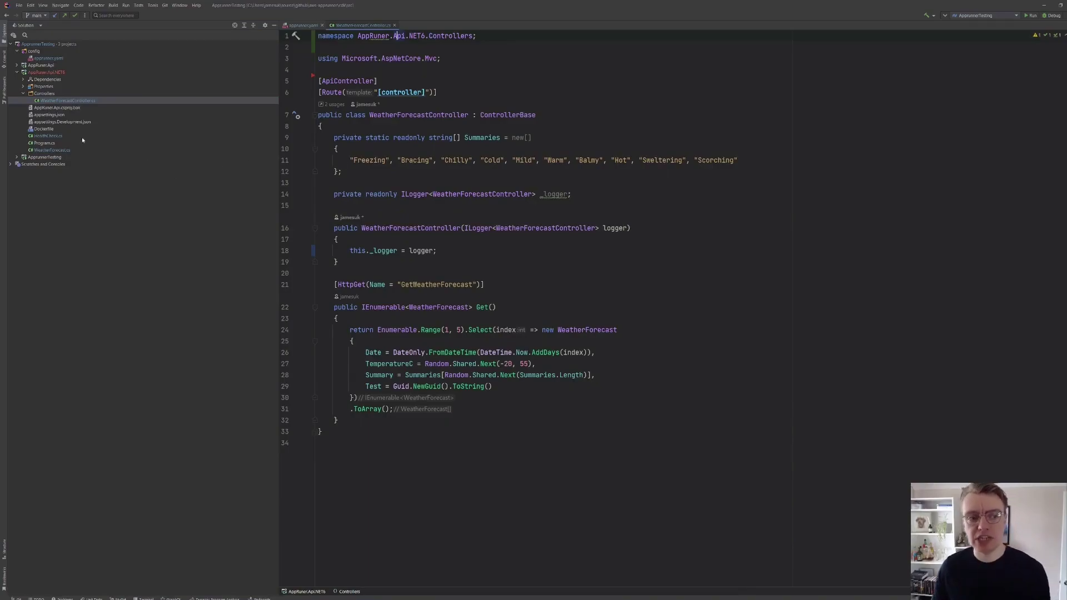
# Open Program.cs to review the /health endpoint mapping, and collapse the config folder and the .NET 6 API project.
pyautogui.doubleClick(53, 144)
pyautogui.moveTo(458, 160); pyautogui.dragTo(307, 162)
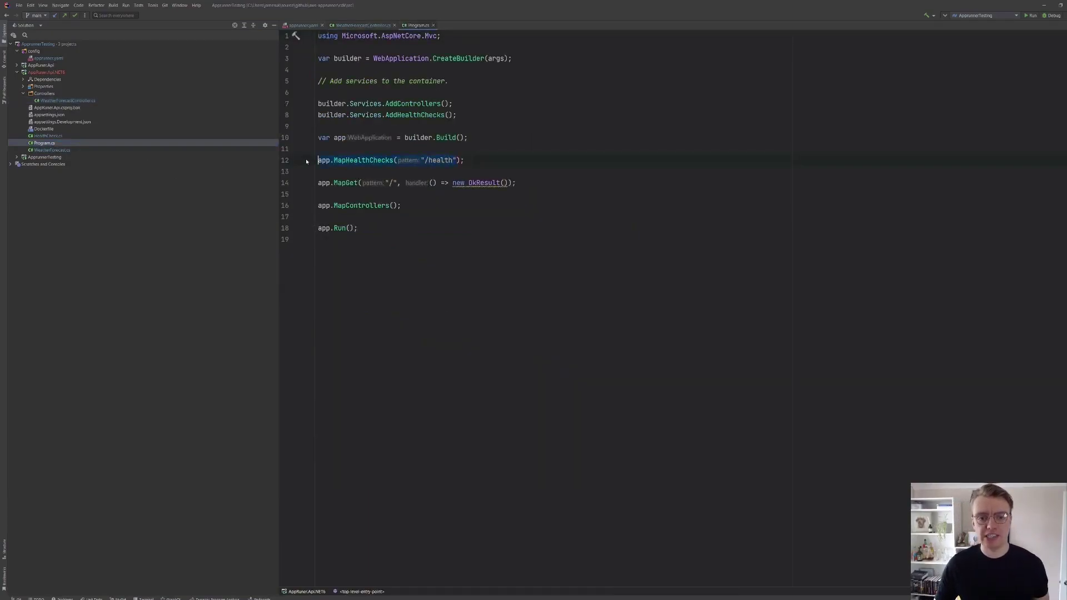
pyautogui.click(481, 162)
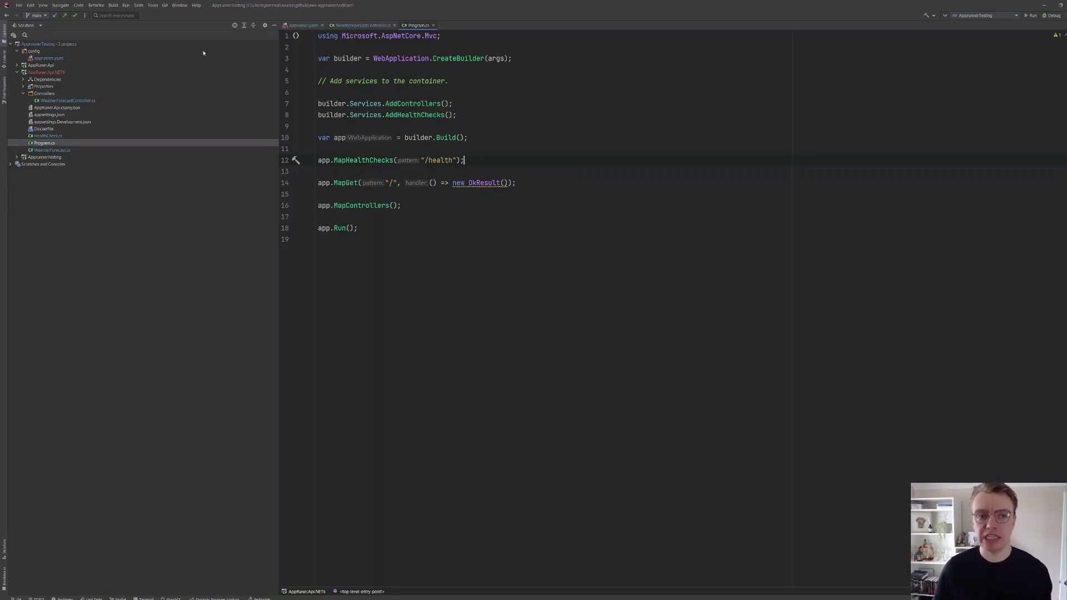
pyautogui.click(17, 51)
pyautogui.click(16, 65)
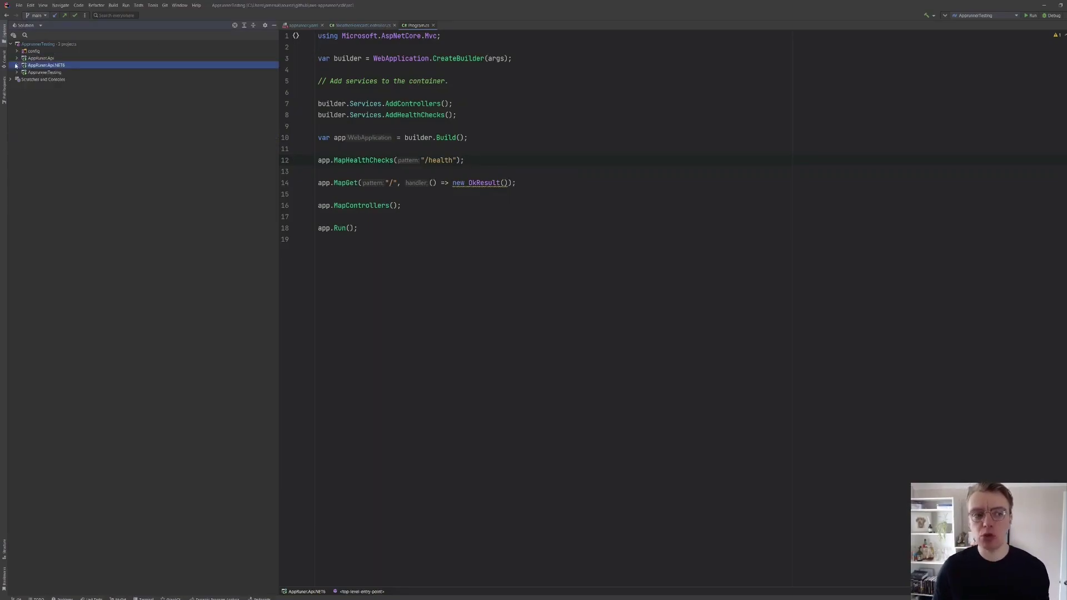
# Switch to the AWS App Runner console and start creating a service with a source code repository as its source.
pyautogui.hotkey('alt', 'Tab')
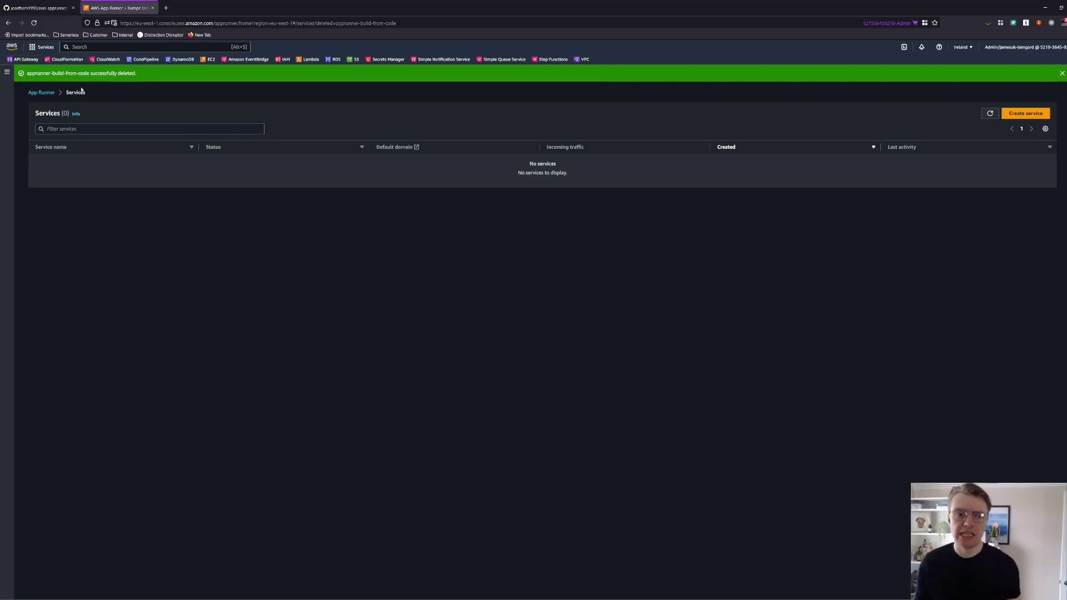
pyautogui.click(1044, 115)
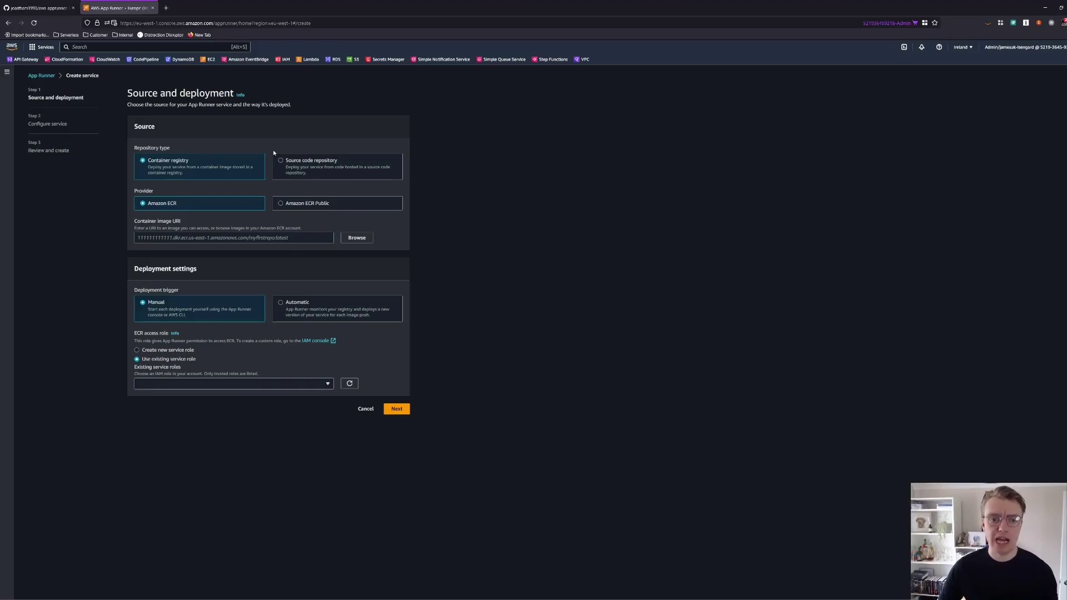
pyautogui.click(274, 167)
pyautogui.hotkey('ctrl', '+')
pyautogui.hotkey('ctrl', '+')
pyautogui.hotkey('ctrl', '+')
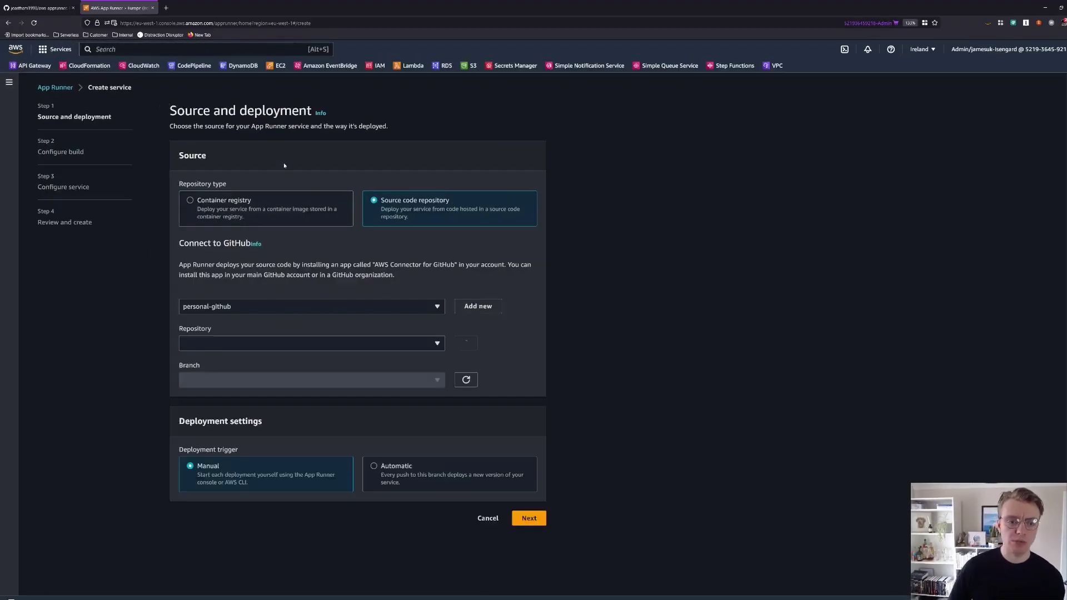
# Keep the personal-github connection and select the aws-apprunner repository with its main branch.
pyautogui.click(429, 309)
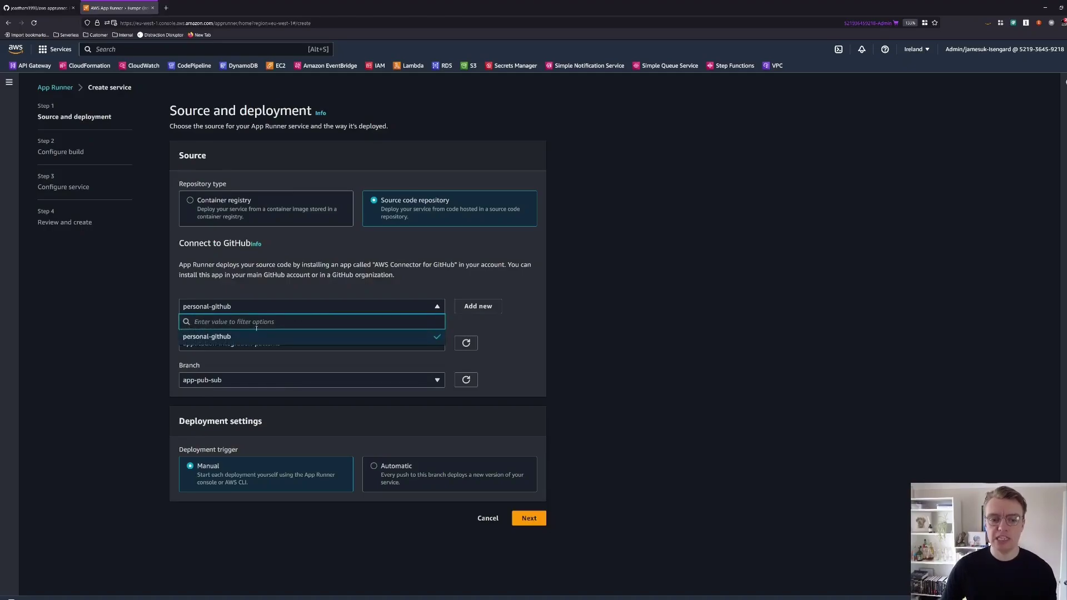
pyautogui.click(456, 286)
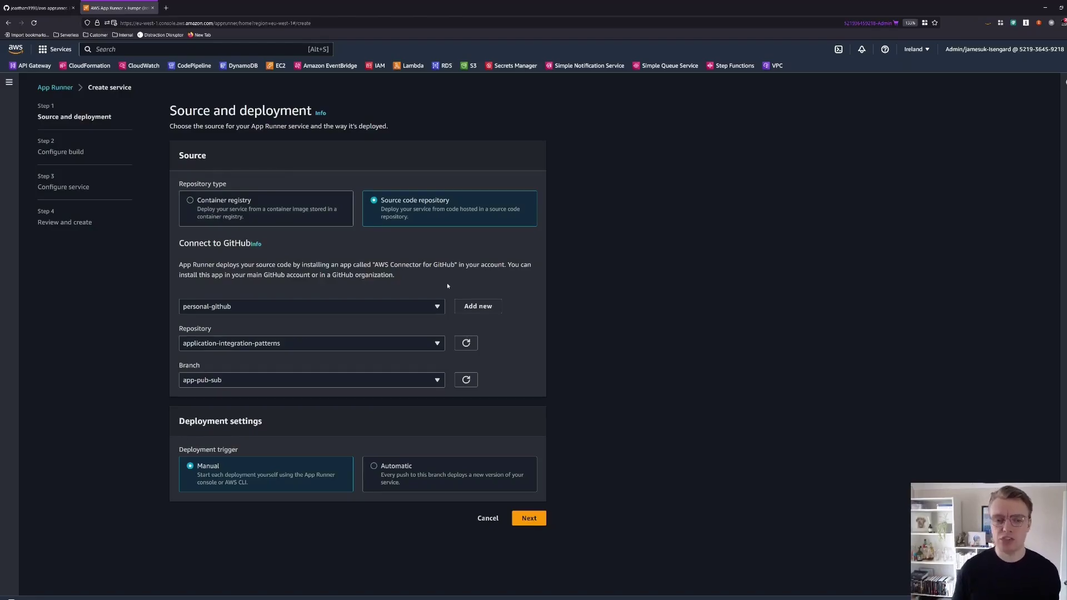
pyautogui.click(424, 343)
pyautogui.write('aws')
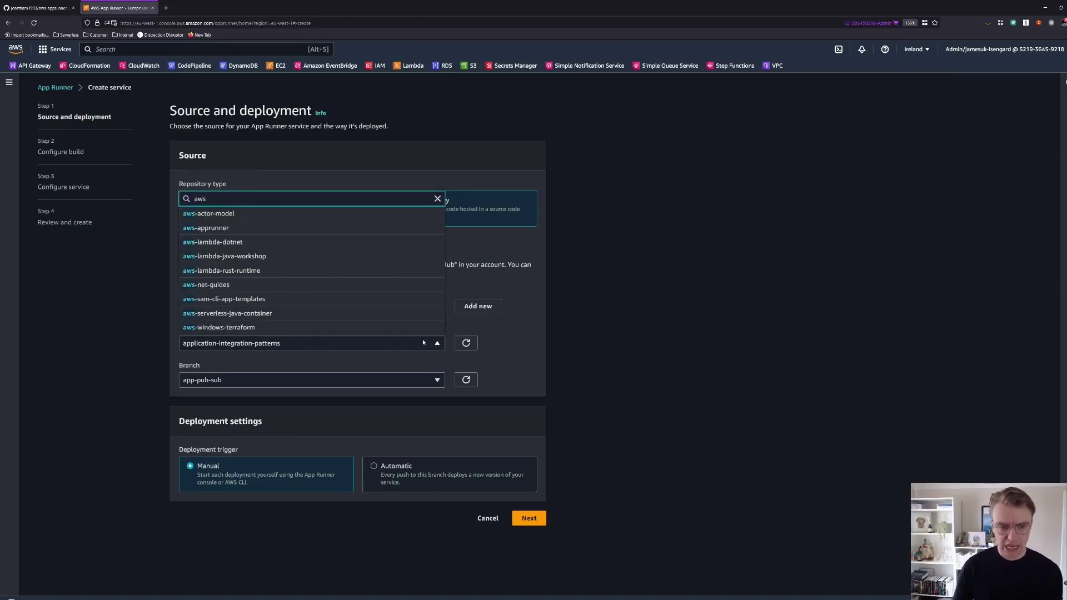
pyautogui.write('-app')
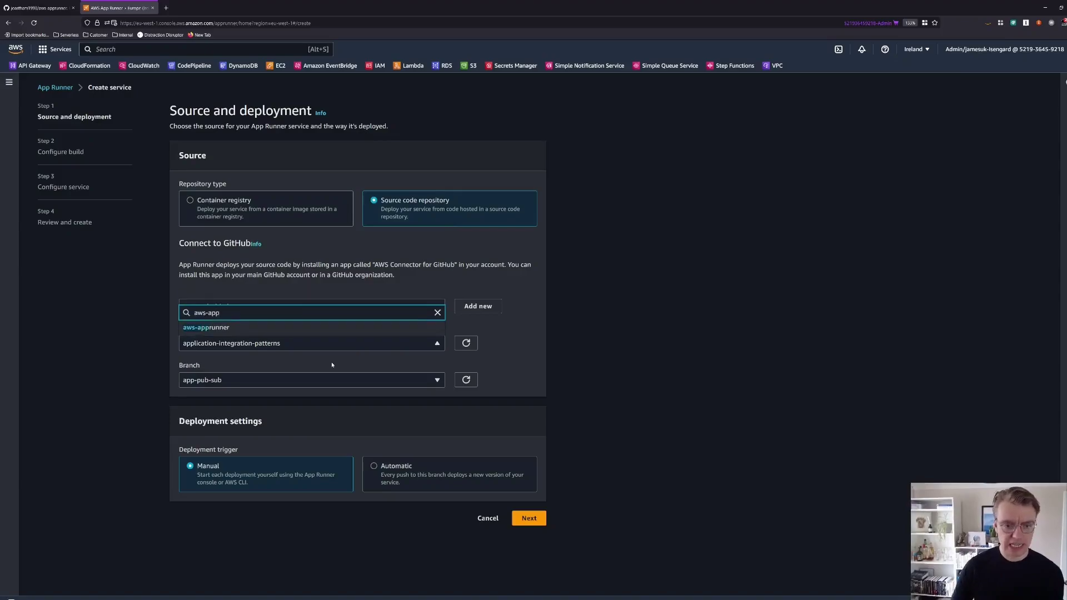
pyautogui.click(289, 330)
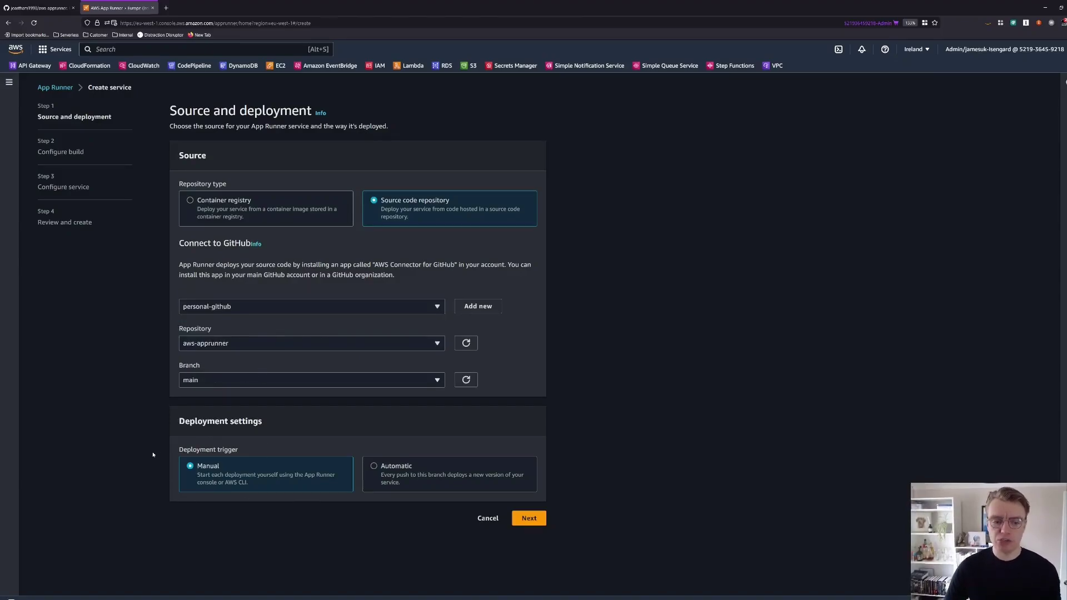
# Keep the manual deployment trigger and continue to the build configuration.
pyautogui.moveTo(153, 455); pyautogui.dragTo(344, 491)
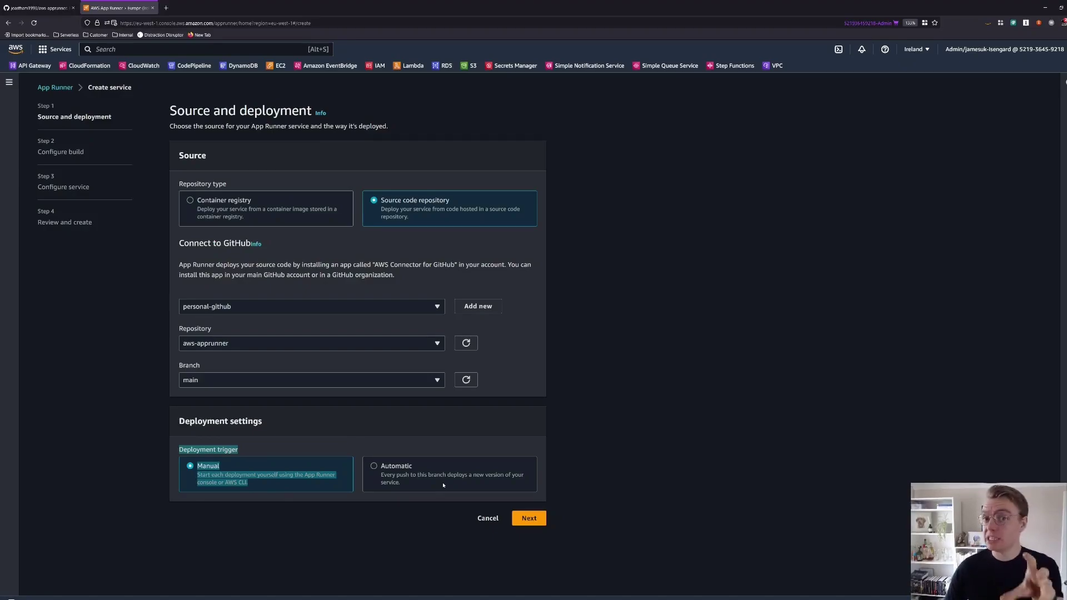
pyautogui.click(529, 519)
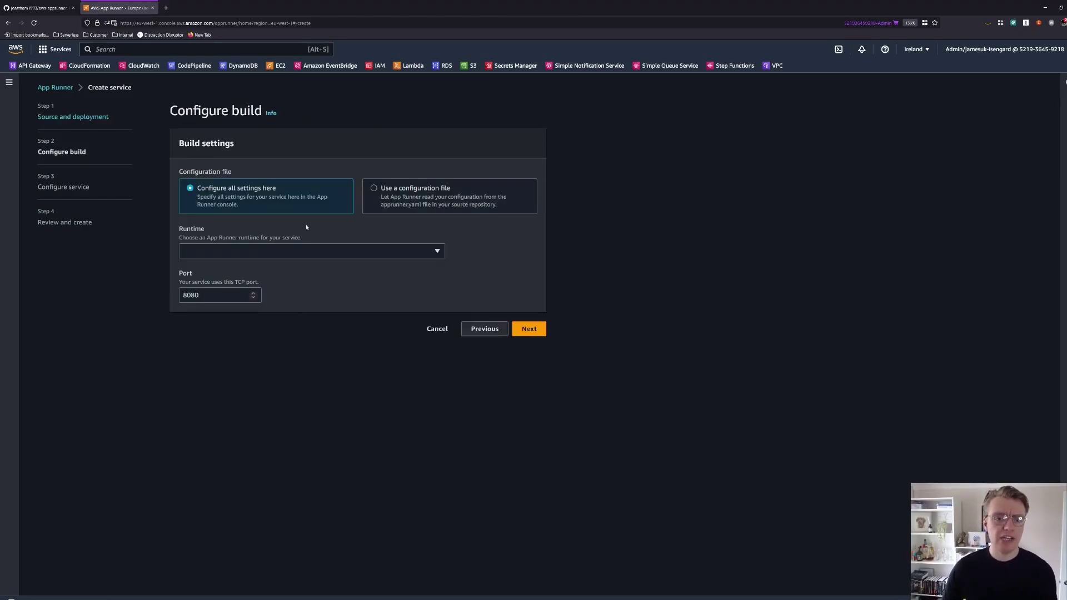
# Select the .NET 6 runtime under the console-configured build settings and inspect the build and start command fields.
pyautogui.click(289, 251)
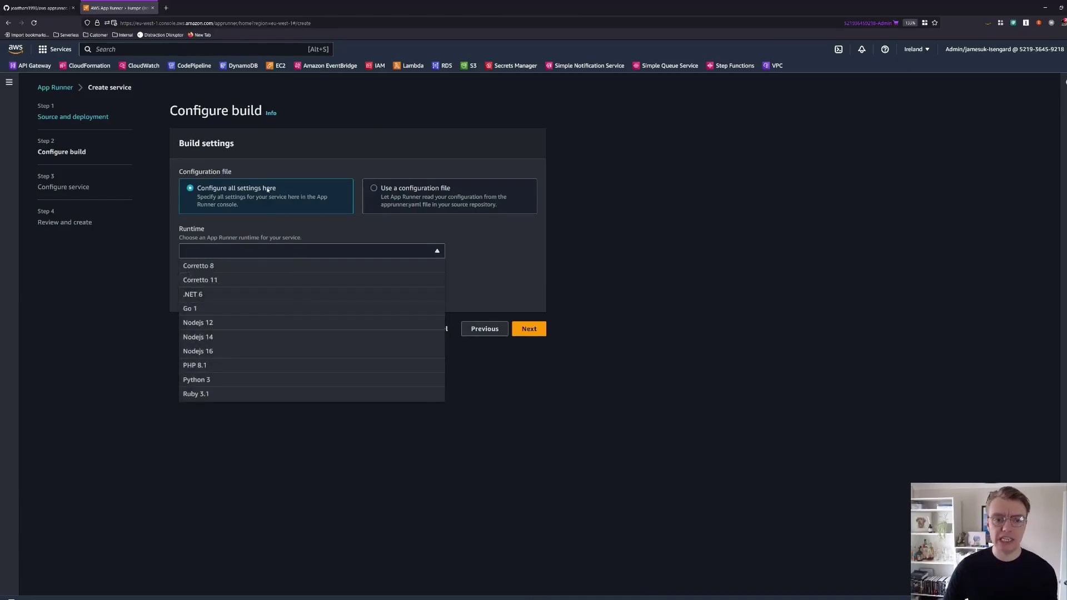
pyautogui.click(261, 201)
pyautogui.click(251, 252)
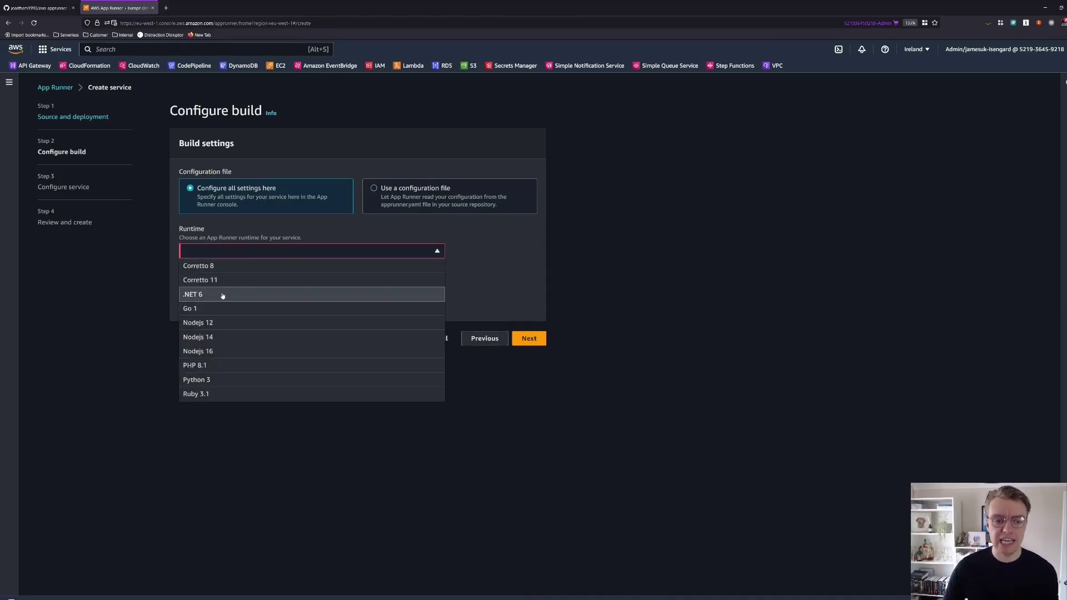
pyautogui.click(220, 295)
pyautogui.click(229, 303)
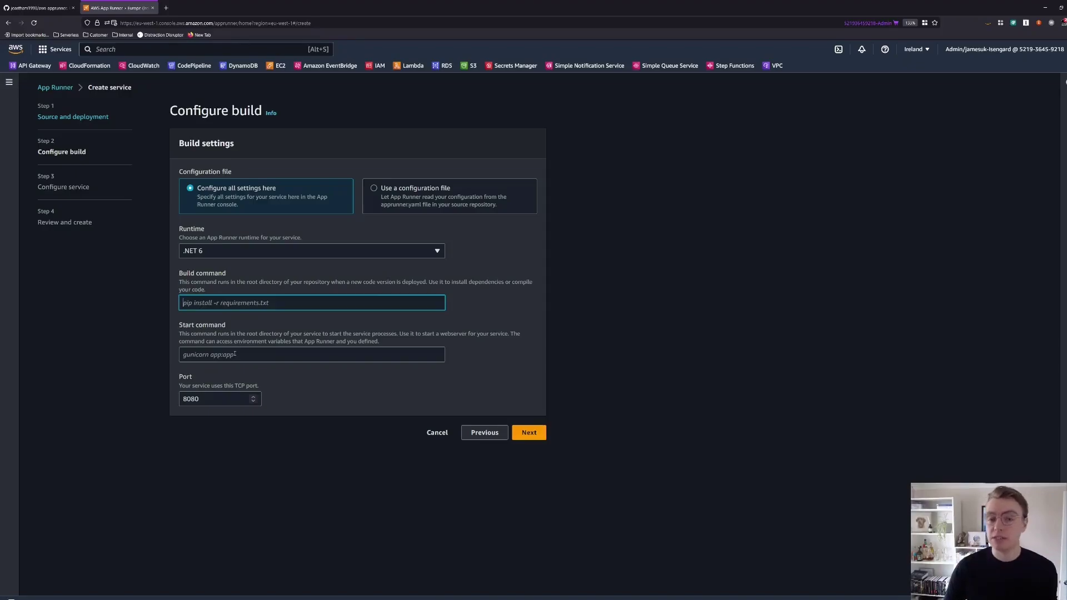
pyautogui.click(231, 355)
pyautogui.click(364, 225)
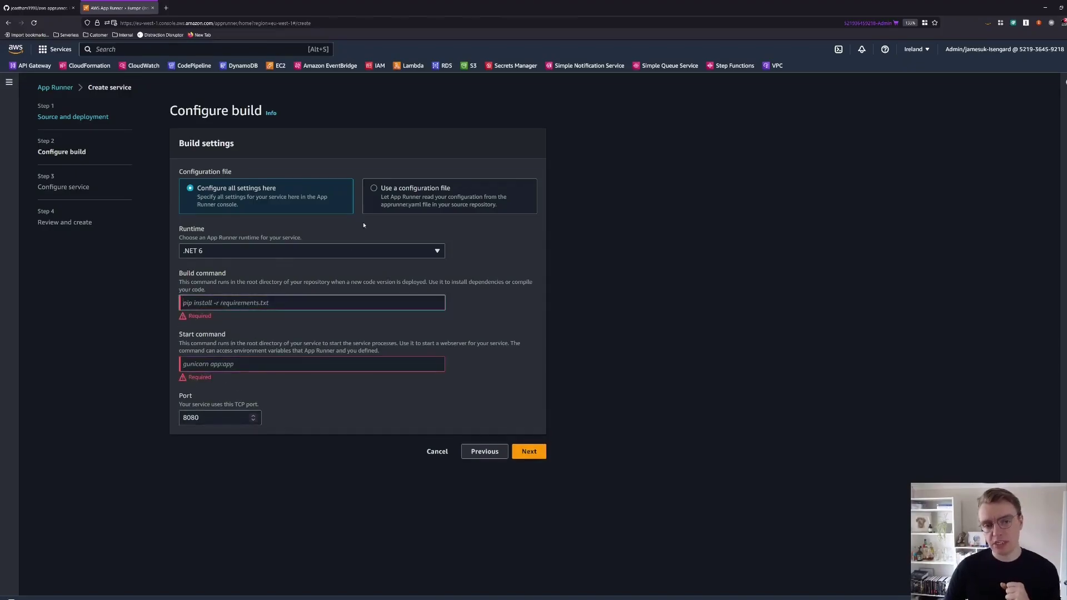
# Set the build to use a configuration file, and review the repository's apprunner.yaml in the code editor.
pyautogui.click(374, 188)
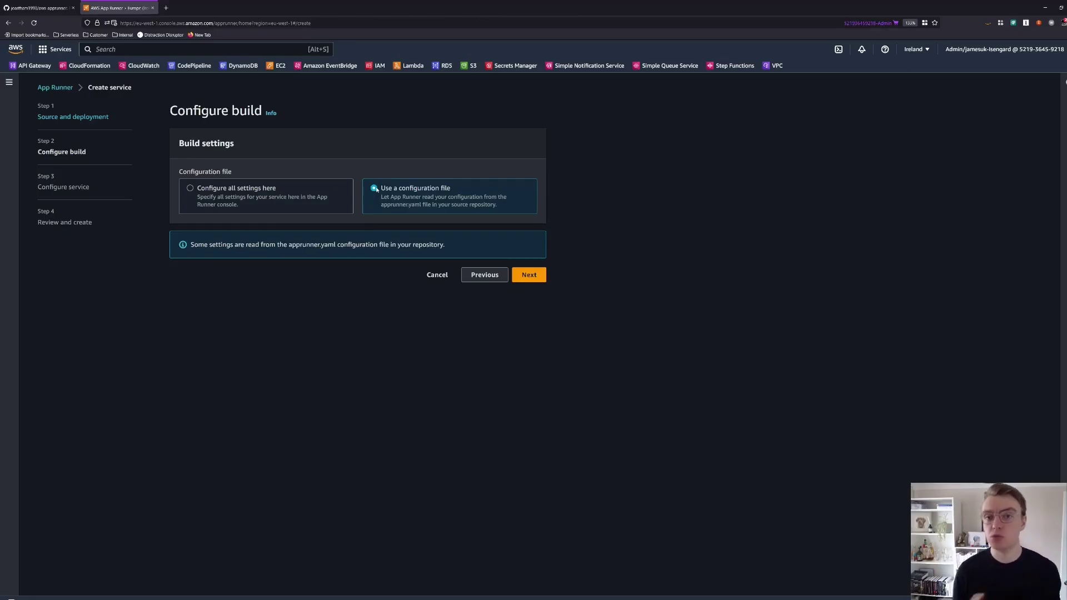
pyautogui.hotkey('alt', 'Tab')
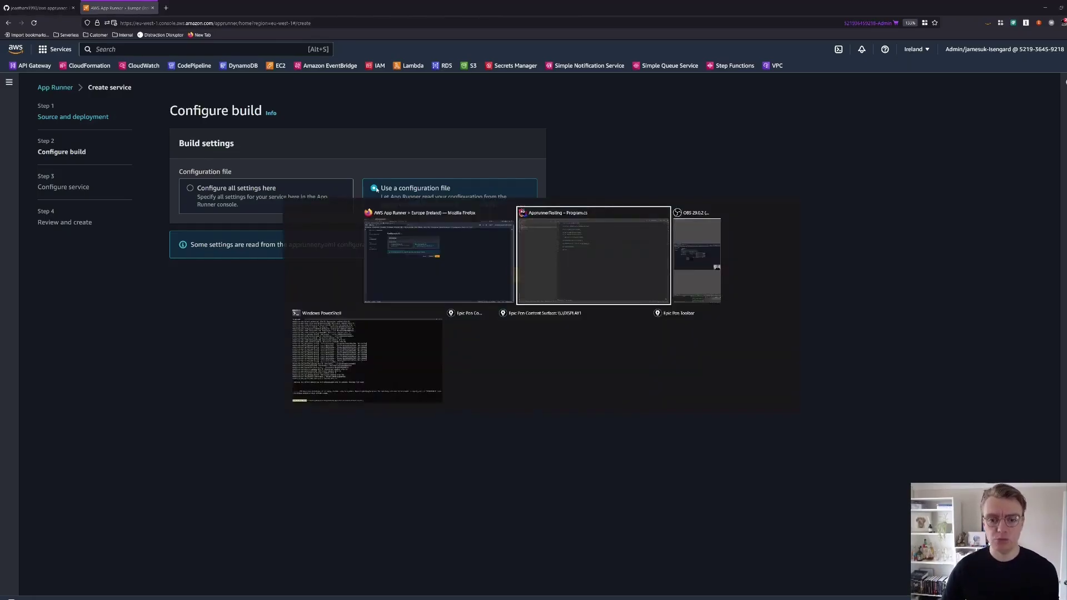
pyautogui.click(302, 25)
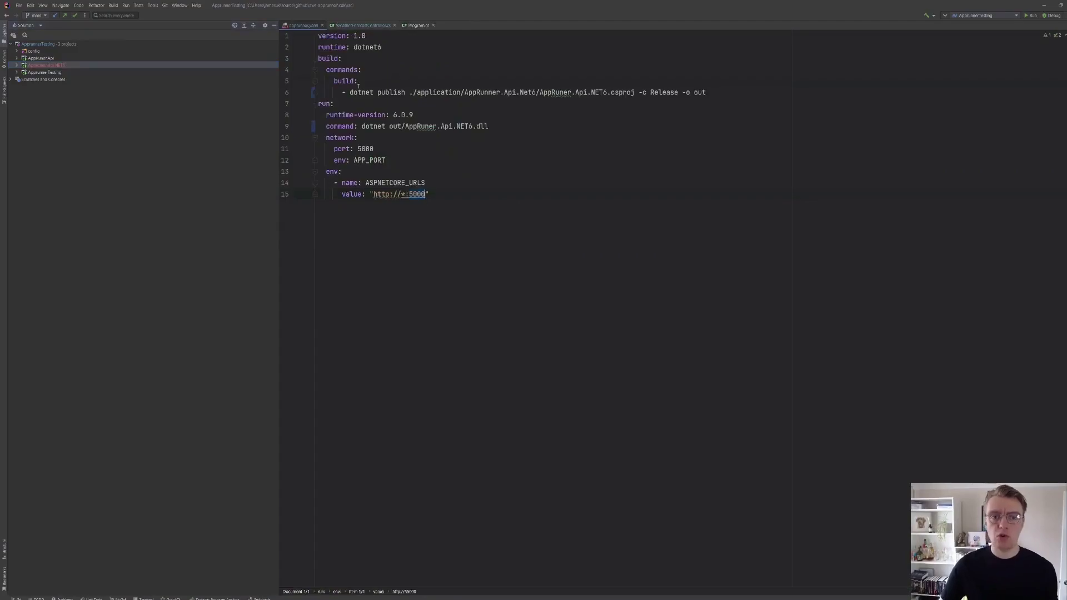
pyautogui.hotkey('ctrl', 'a')
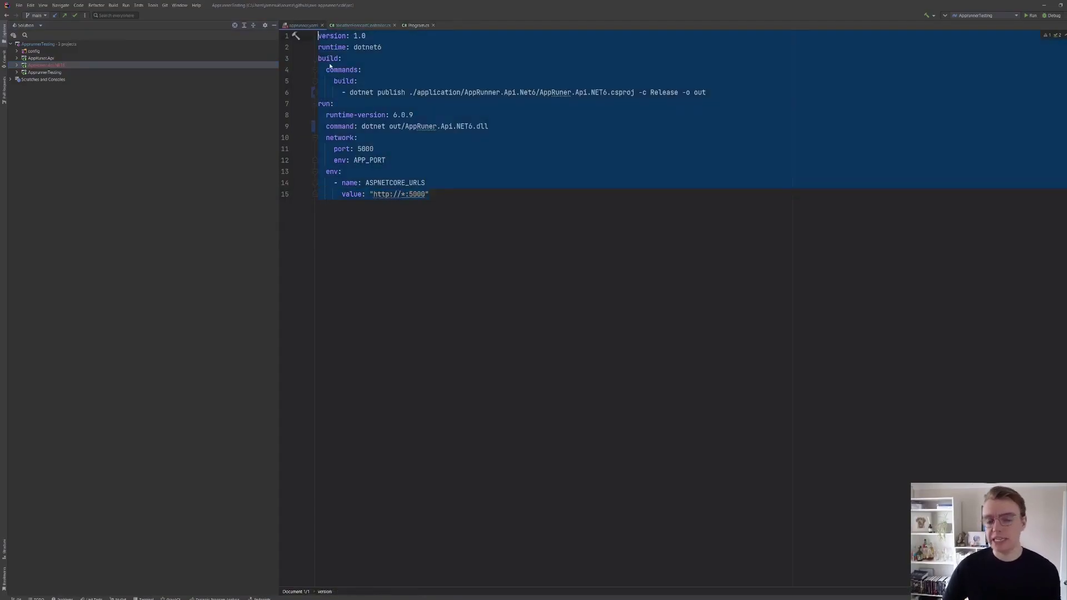
pyautogui.click(445, 112)
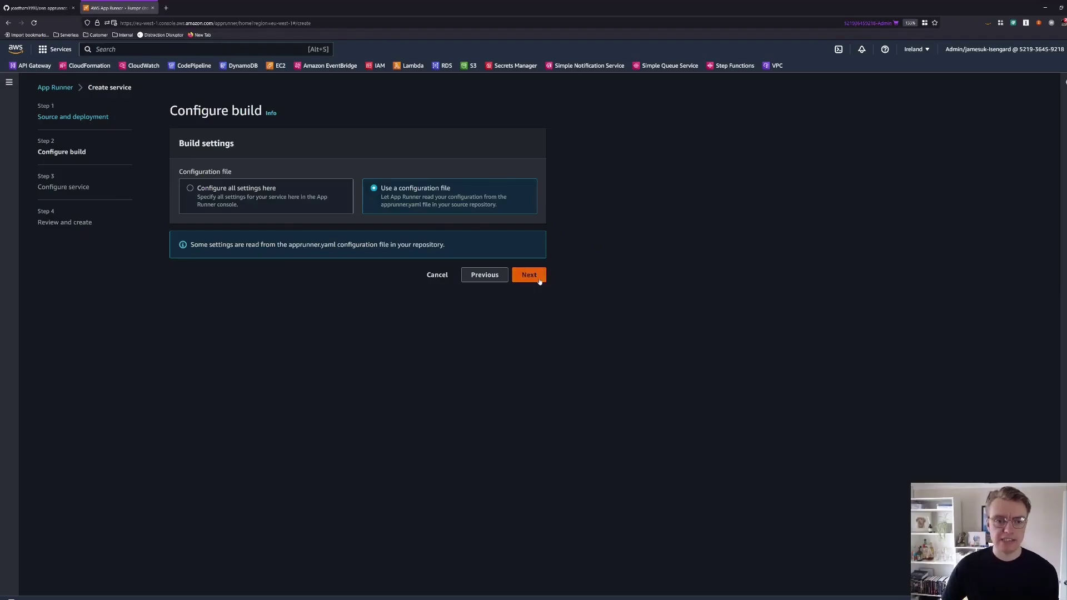
# Continue to the service configuration, name the service dotnet-build-from-code-sample, and size it at 0.25 vCPU and 0.5 GB of memory.
pyautogui.click(529, 275)
pyautogui.click(353, 189)
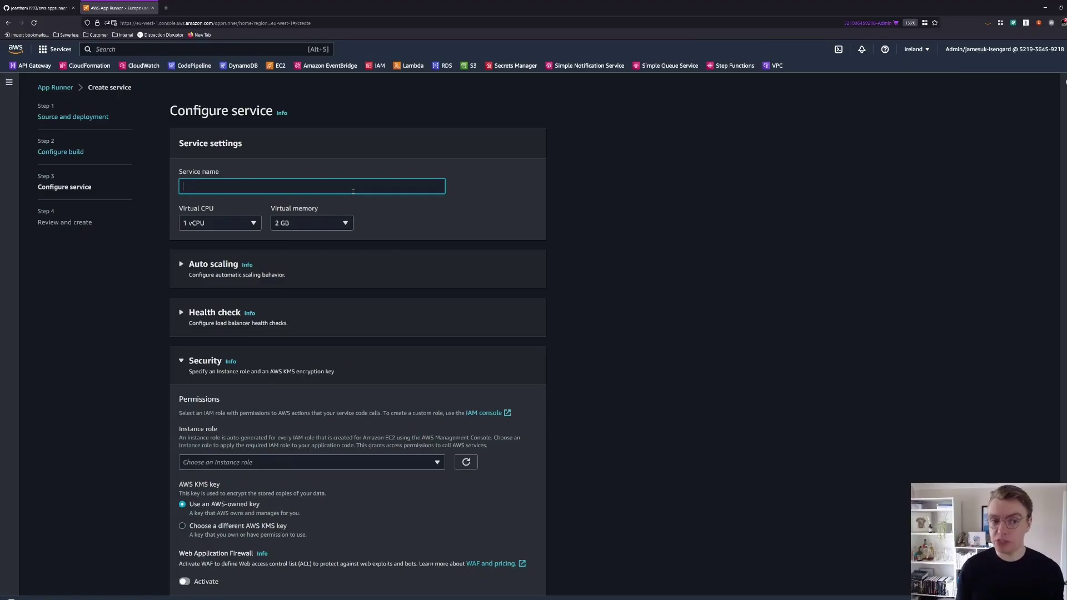
pyautogui.write('dotnet-')
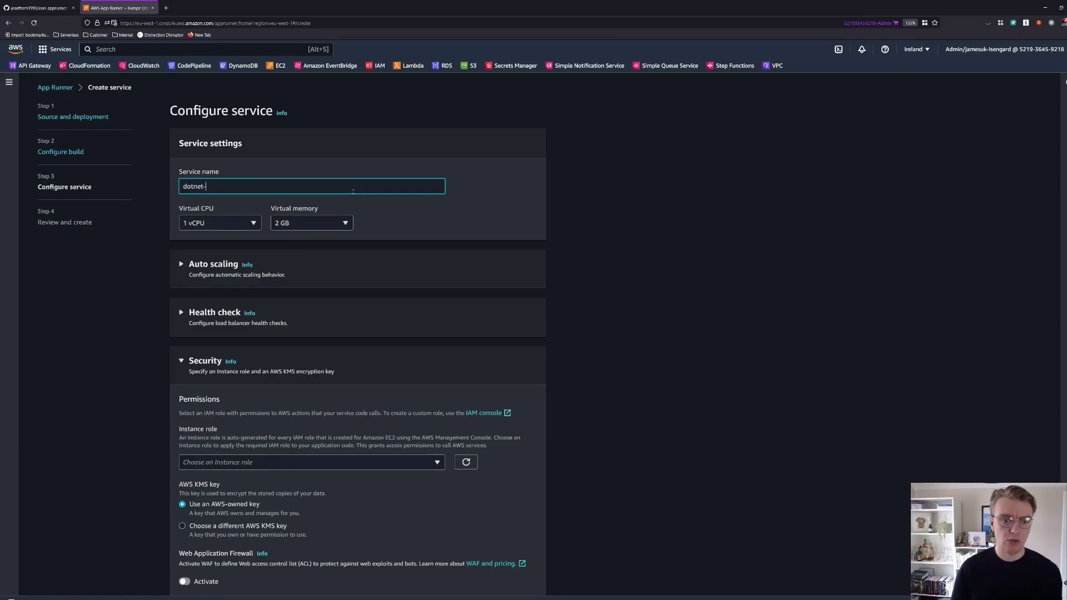
pyautogui.write('build-from-code-sample')
pyautogui.click(238, 222)
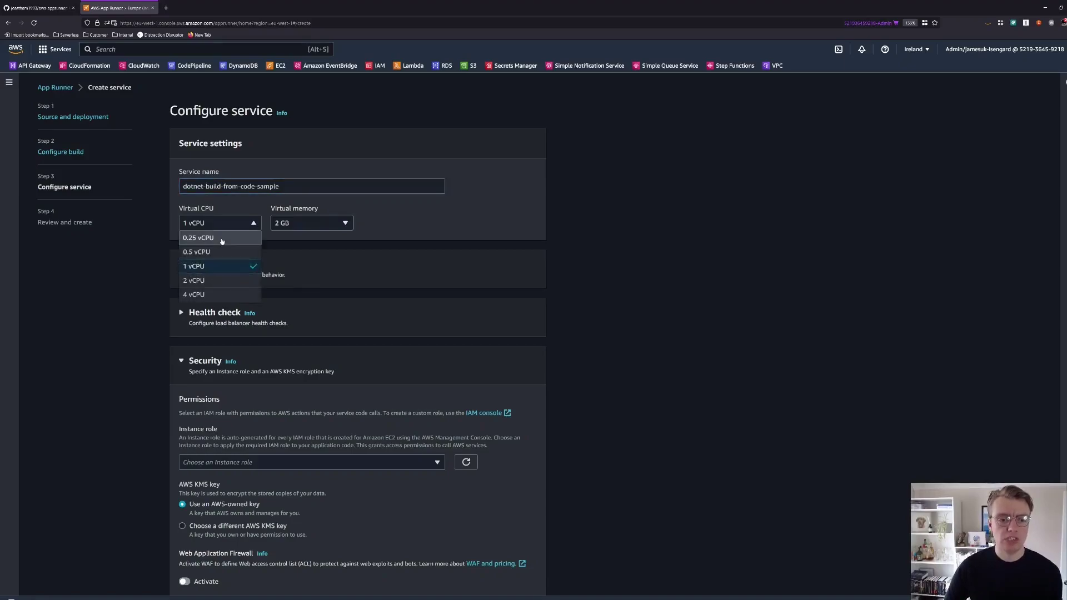
pyautogui.click(203, 235)
pyautogui.click(331, 225)
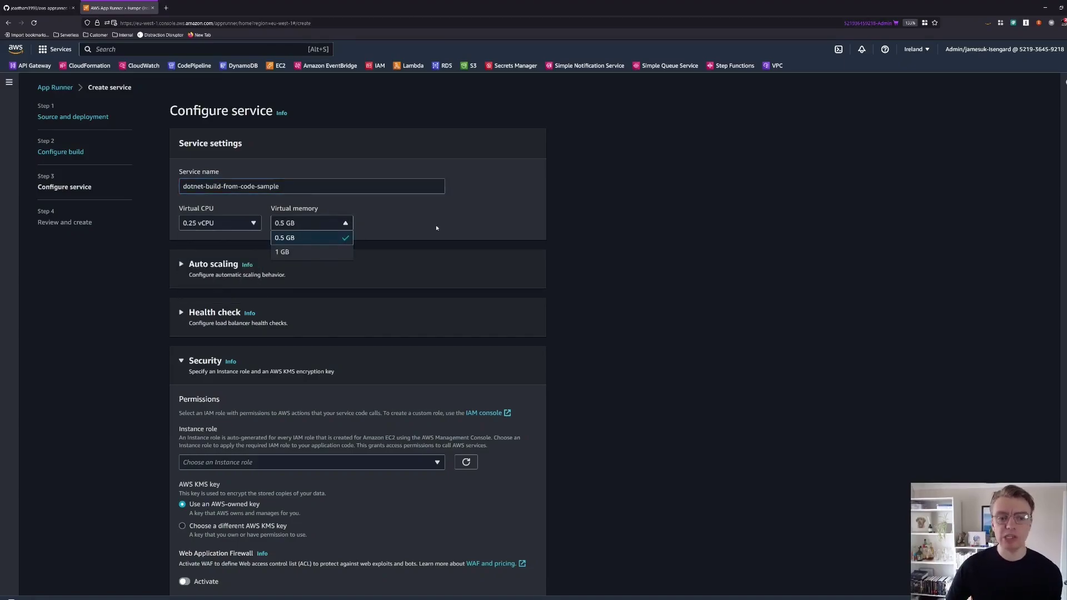
pyautogui.click(330, 235)
# Set the health check path to /health and keep HTTP as its protocol.
pyautogui.click(211, 314)
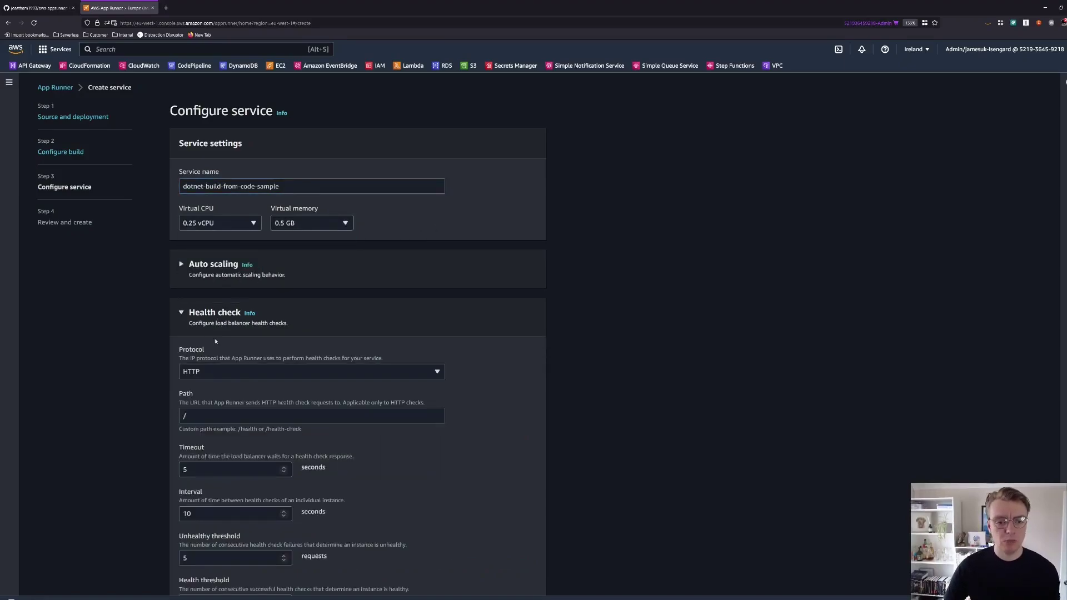
pyautogui.scroll(-1, 214, 334)
pyautogui.click(205, 358)
pyautogui.write('health')
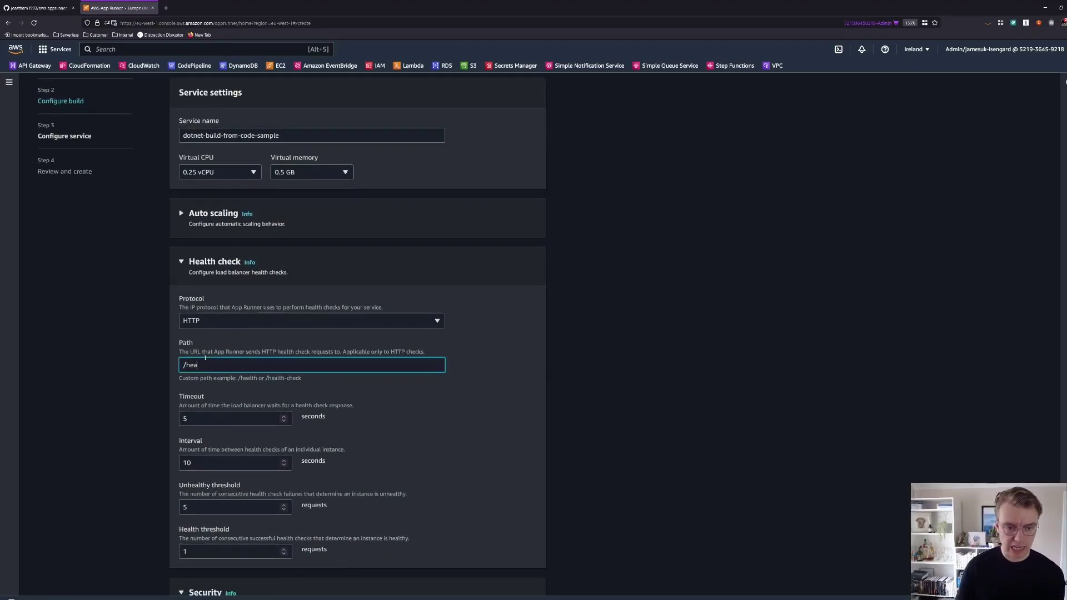
pyautogui.click(239, 319)
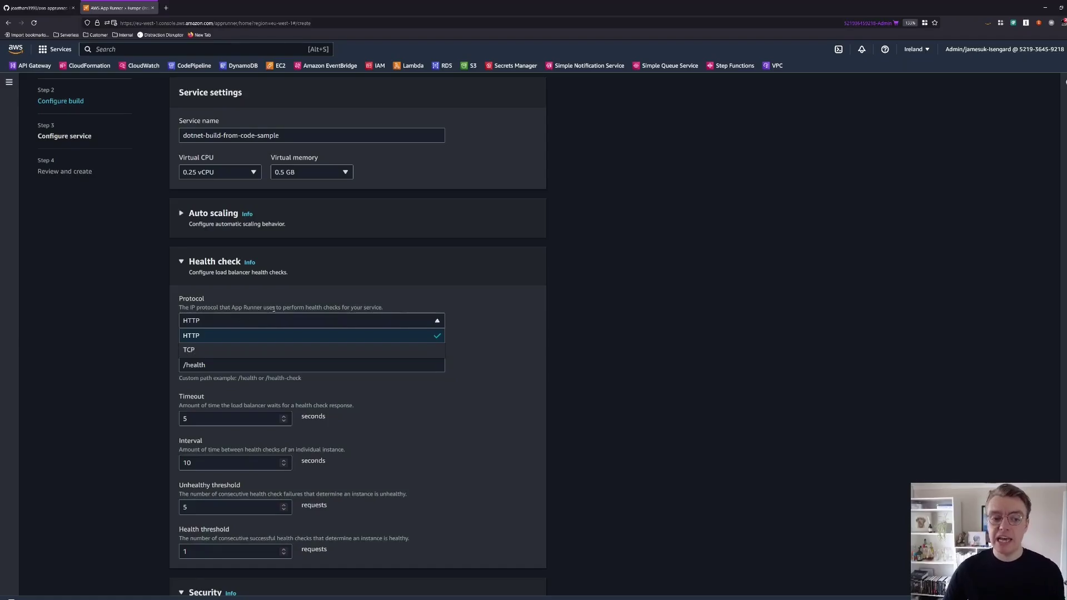
pyautogui.click(239, 364)
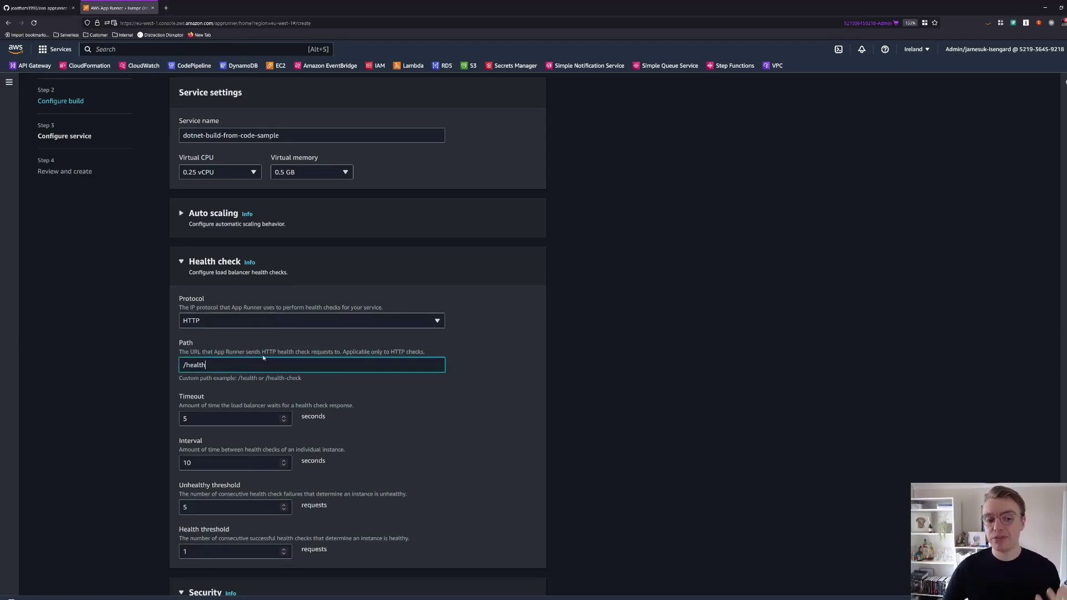
# Look over the Security and Networking settings, collapse both sections, and recheck the rest of the service configuration.
pyautogui.scroll(-7, 263, 358)
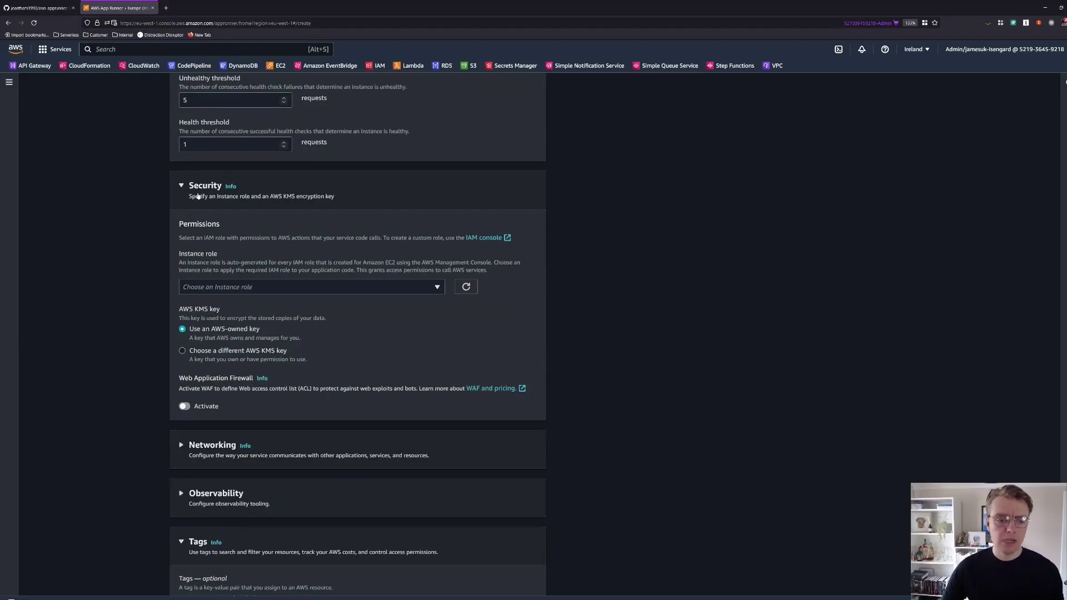
pyautogui.click(198, 196)
pyautogui.click(206, 336)
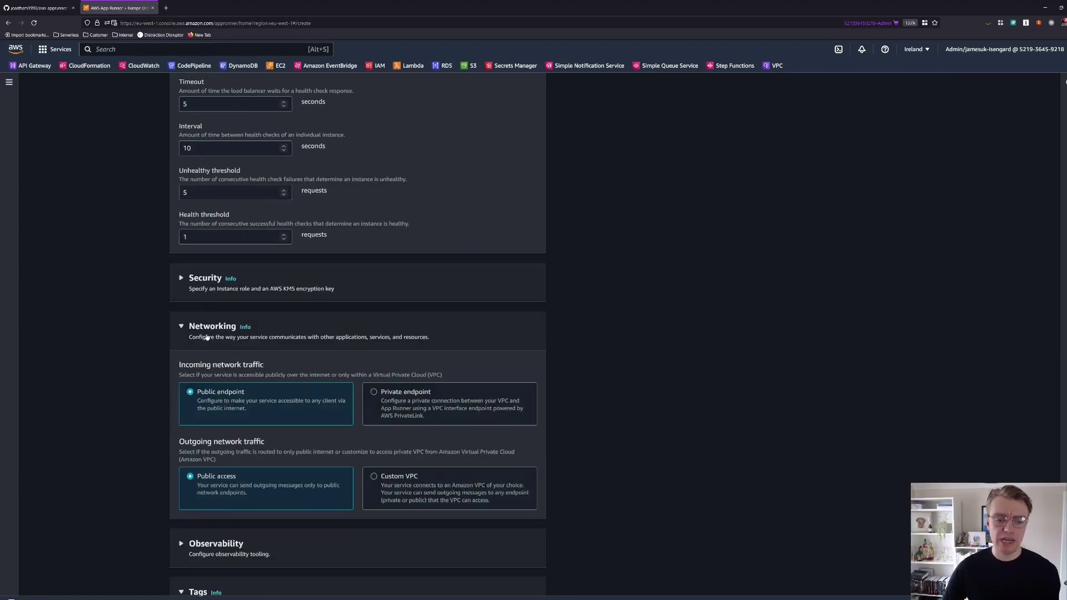
pyautogui.click(200, 337)
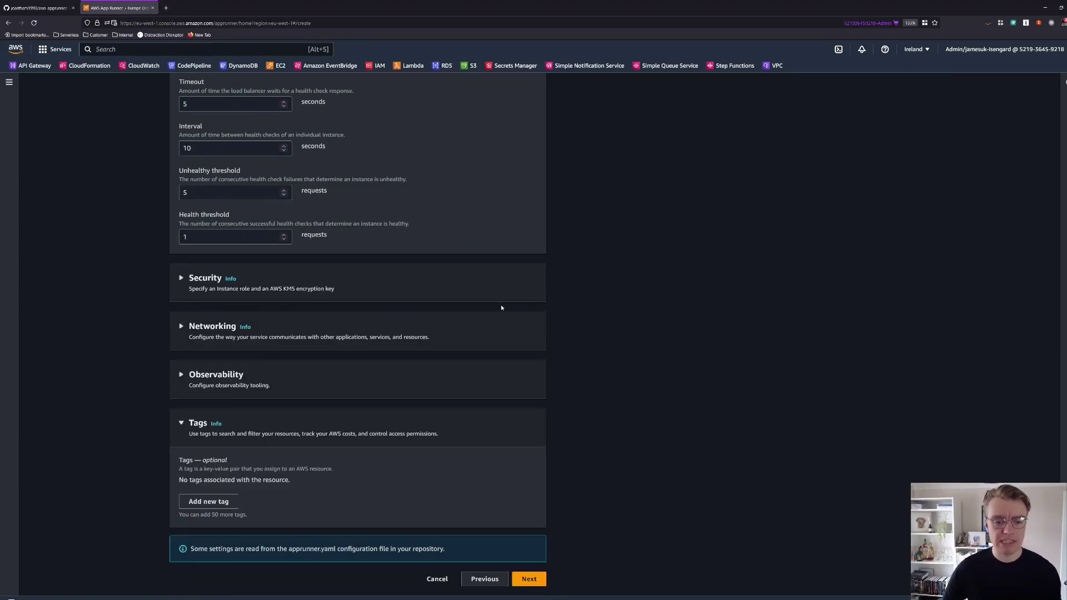
pyautogui.scroll(7, 501, 304)
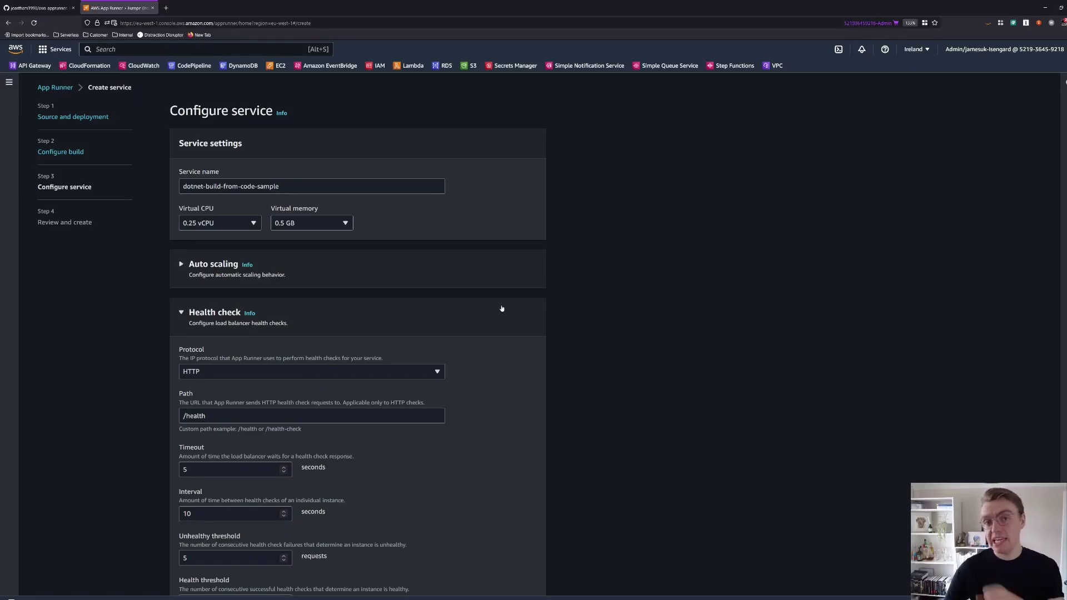
pyautogui.scroll(-6, 501, 309)
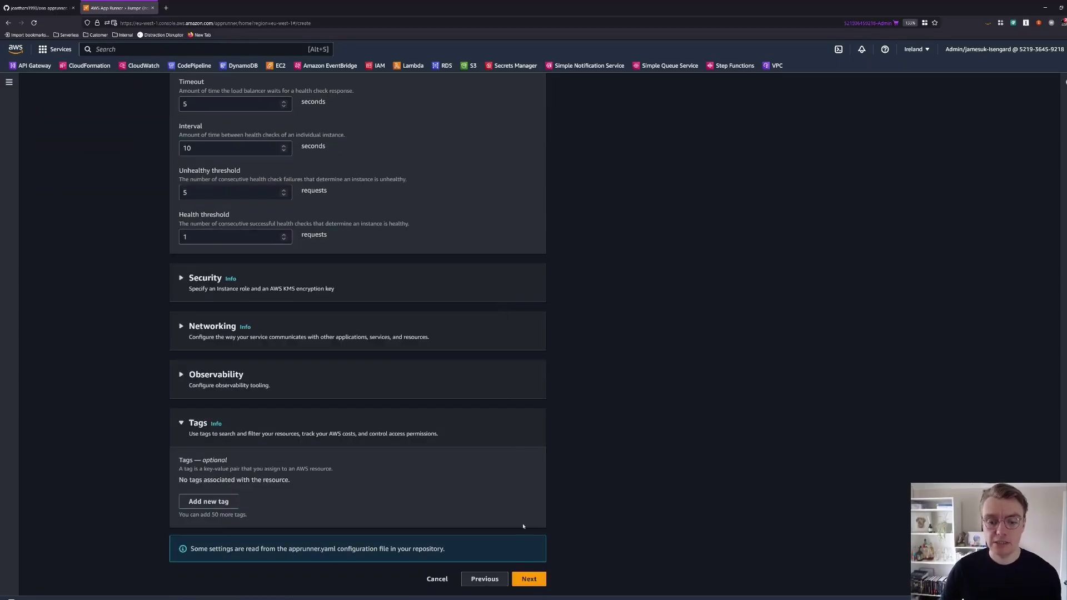
# Continue to the review page, check the service summary, and create and deploy the service.
pyautogui.click(531, 579)
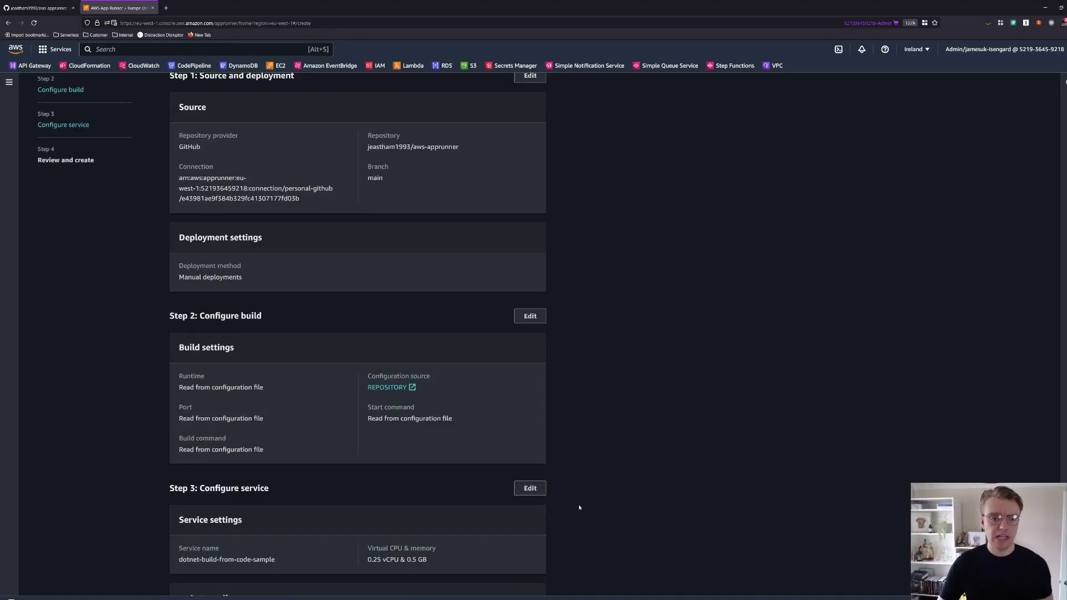
pyautogui.scroll(-15, 579, 506)
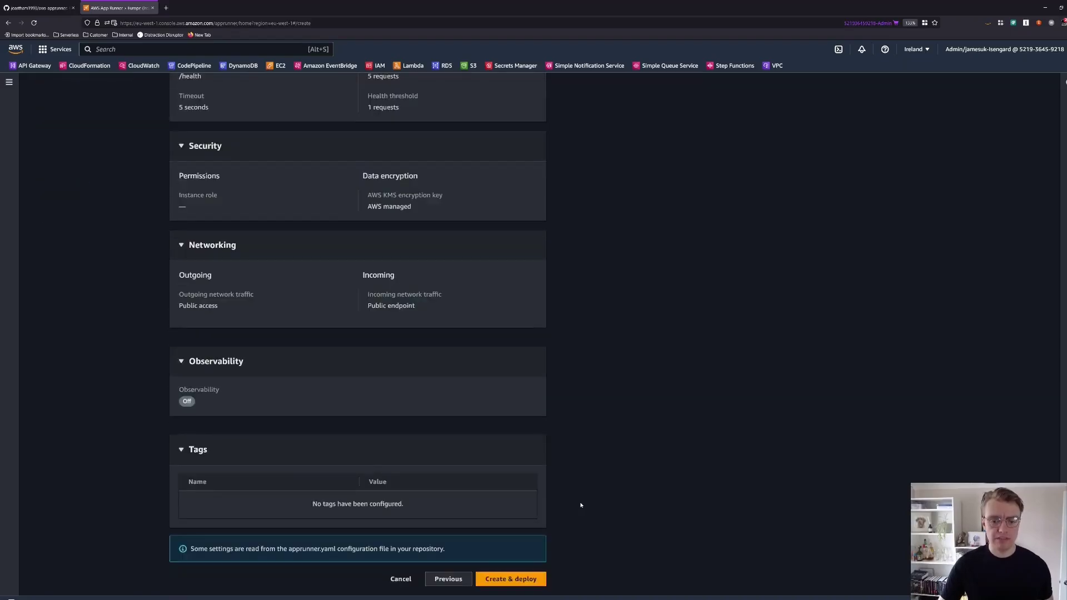
pyautogui.click(520, 581)
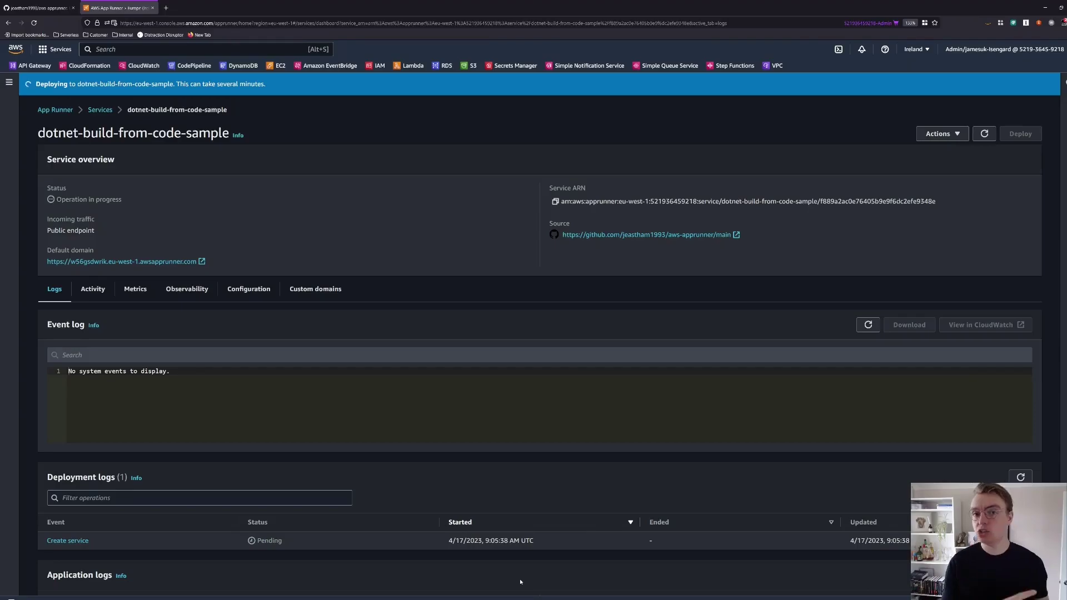
# Switch to the code editor and open ApplicationStackWithBuildFromCode.cs from the ApprunnerTesting project, with the solution tree hidden.
pyautogui.hotkey('alt', 'Tab')
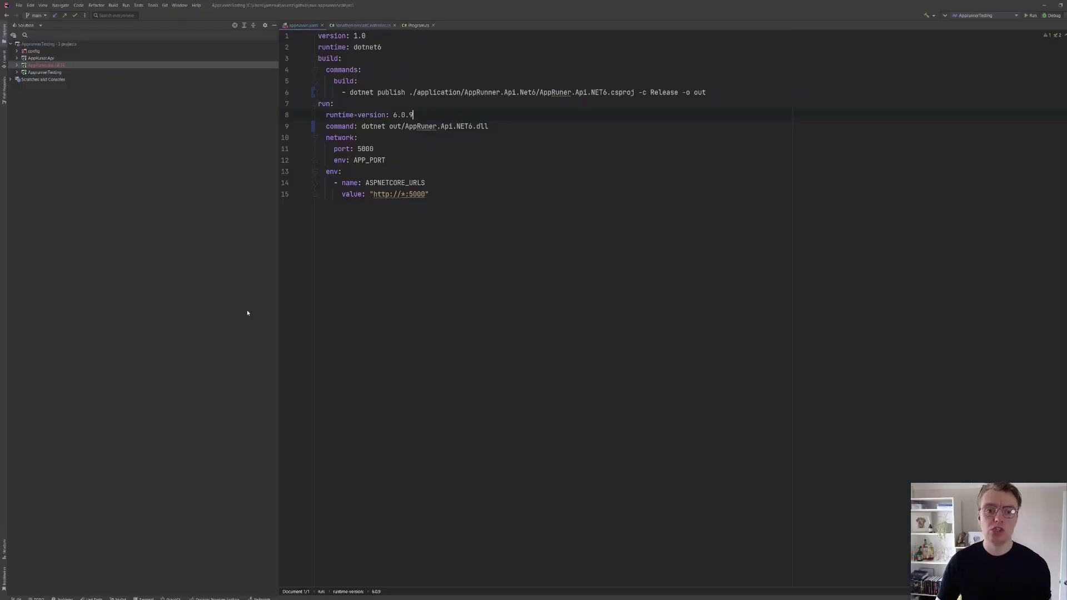
pyautogui.click(399, 91)
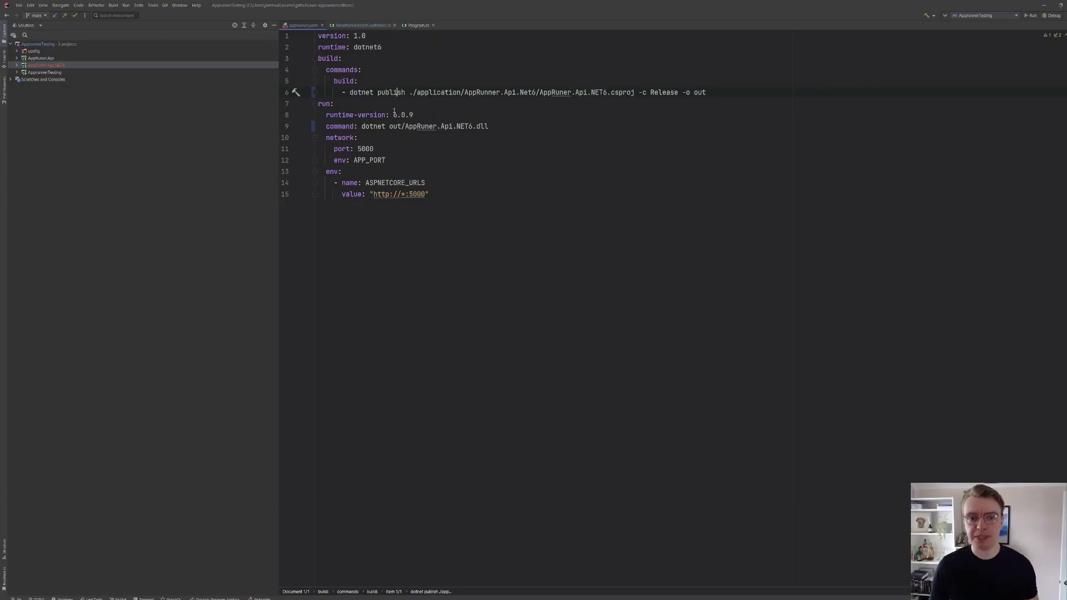
pyautogui.click(17, 73)
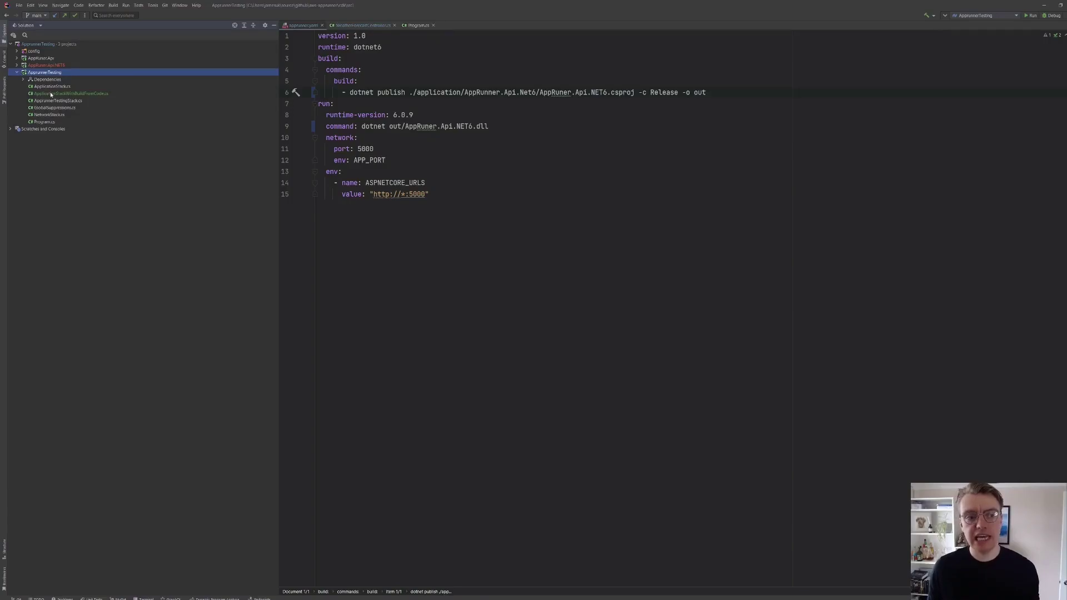
pyautogui.doubleClick(51, 95)
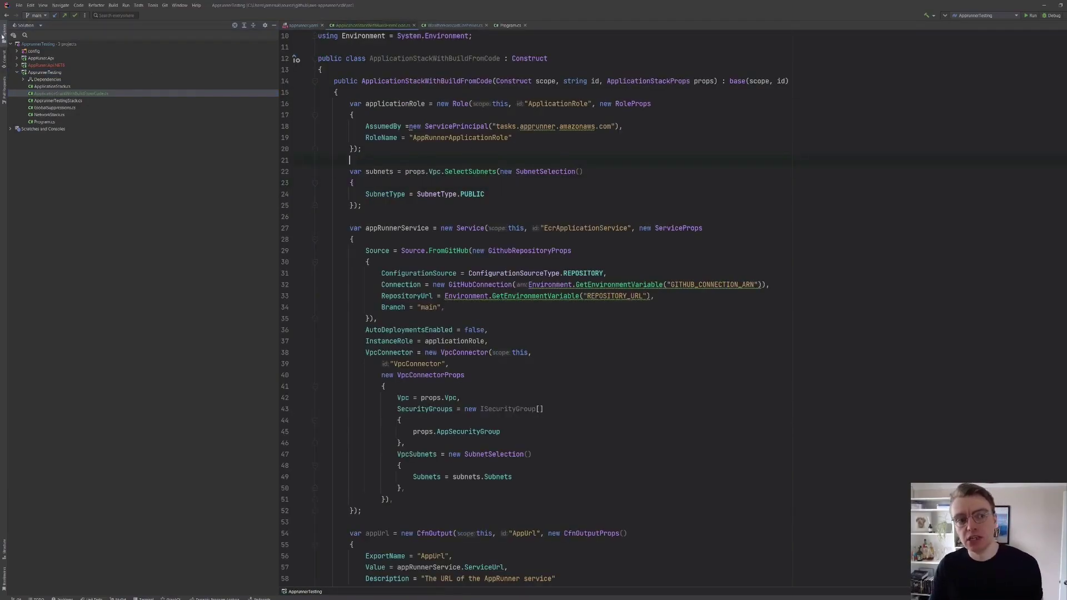
pyautogui.hotkey('ctrl', 'shift', 'F12')
# Examine the ApplicationStackWithBuildFromCode constructor and the App Runner service's Source.FromGitHub block with its GithubRepositoryProps.
pyautogui.doubleClick(192, 84)
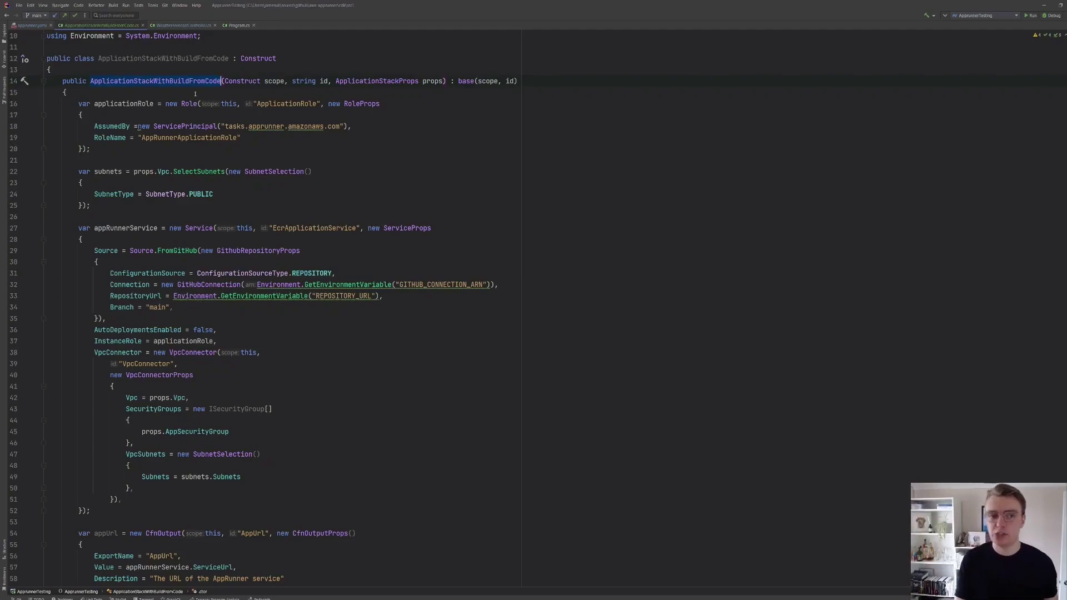
pyautogui.scroll(-2, 201, 137)
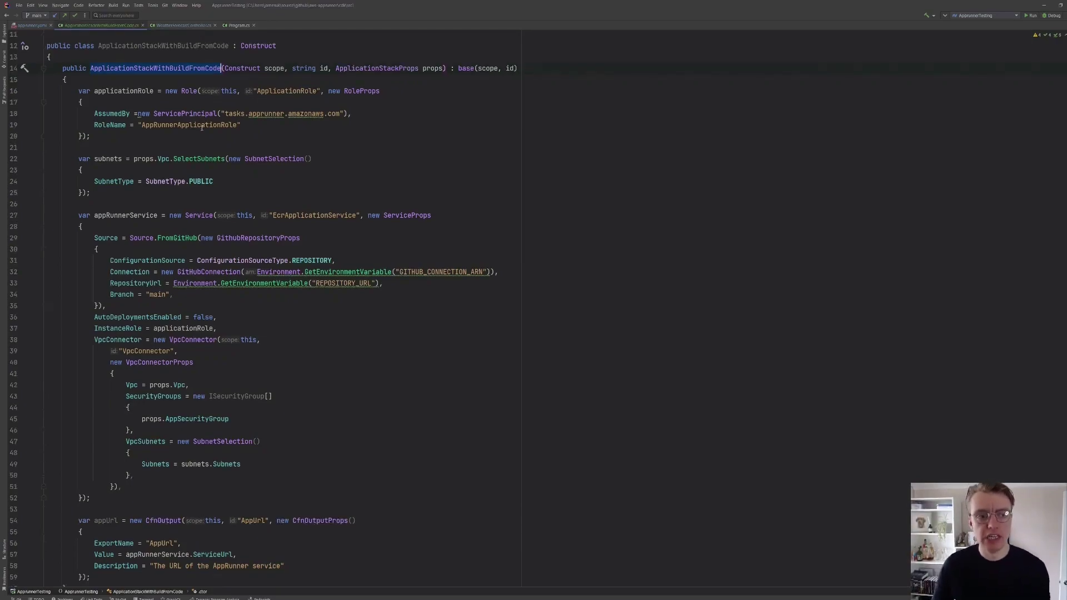
pyautogui.moveTo(108, 202); pyautogui.dragTo(118, 242)
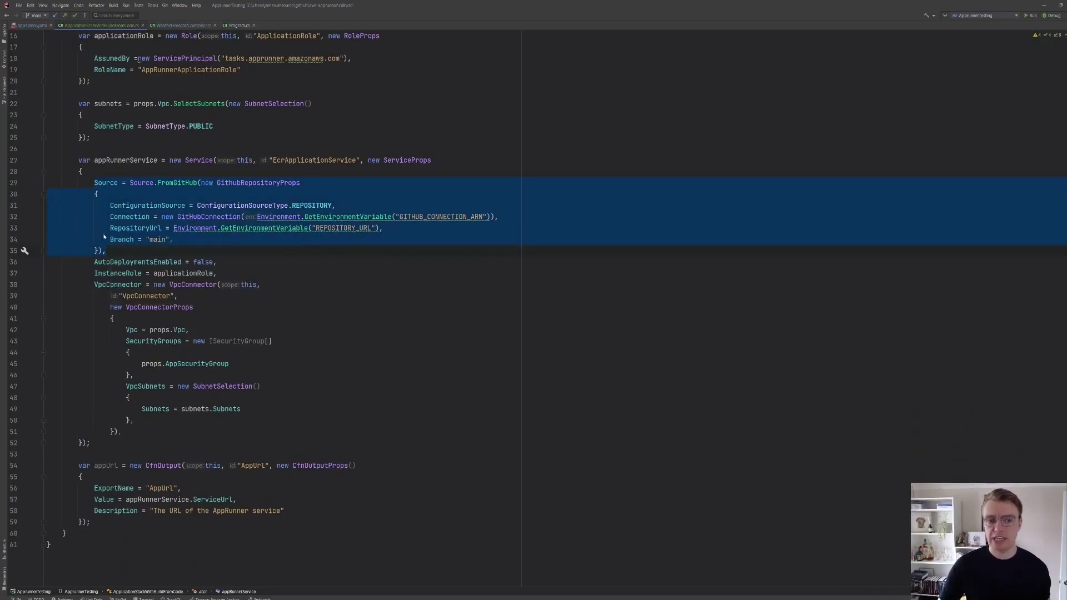
pyautogui.doubleClick(172, 182)
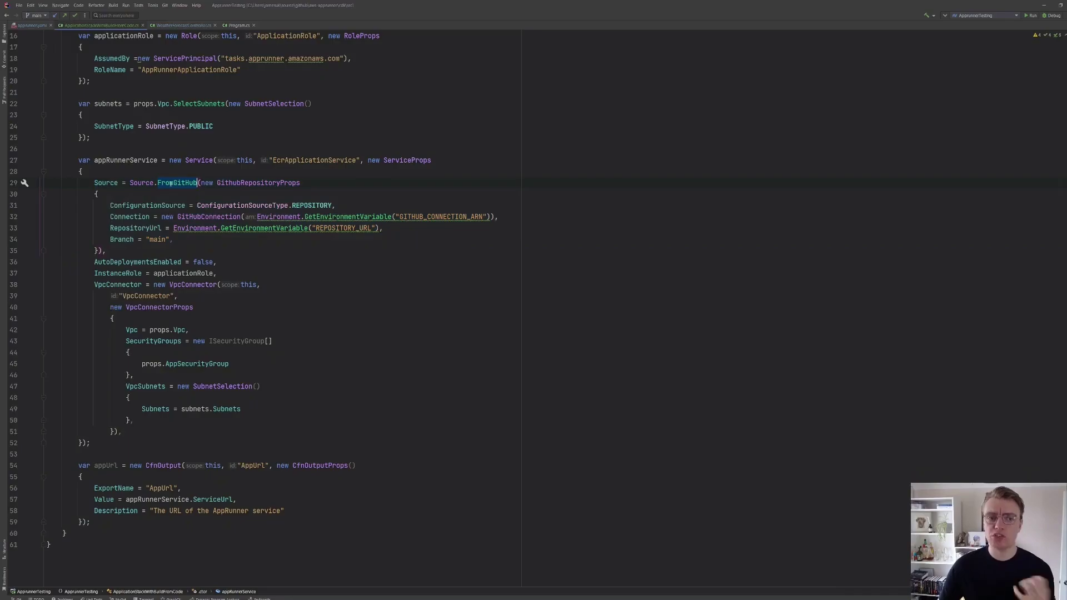
# Examine the documentation for Source.FromGitHub and the ConfigurationSource and REPOSITORY members used in its GithubRepositoryProps.
pyautogui.moveTo(165, 184)
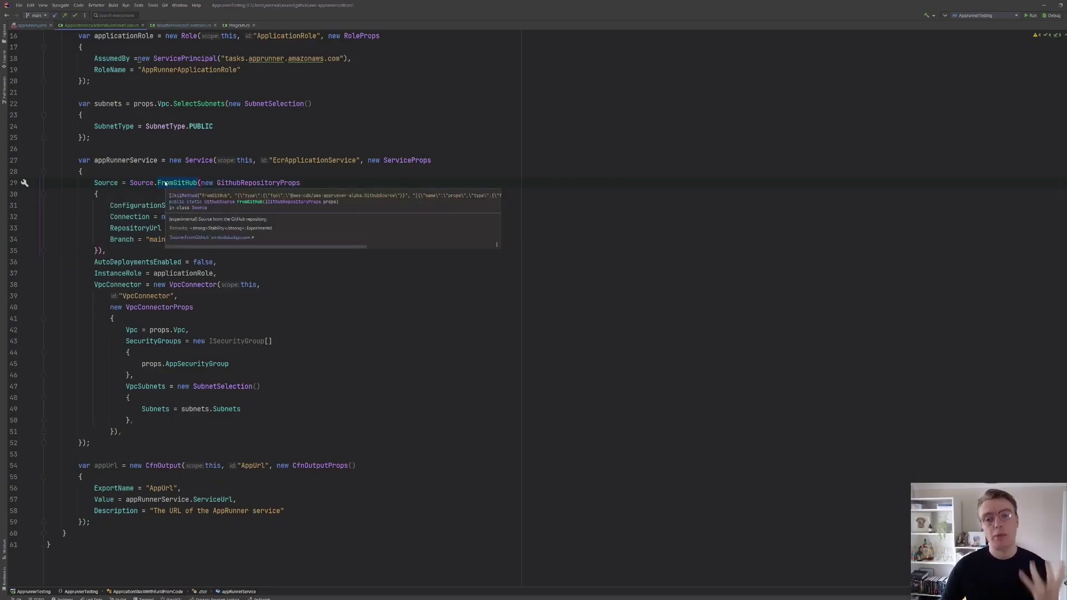
pyautogui.doubleClick(236, 183)
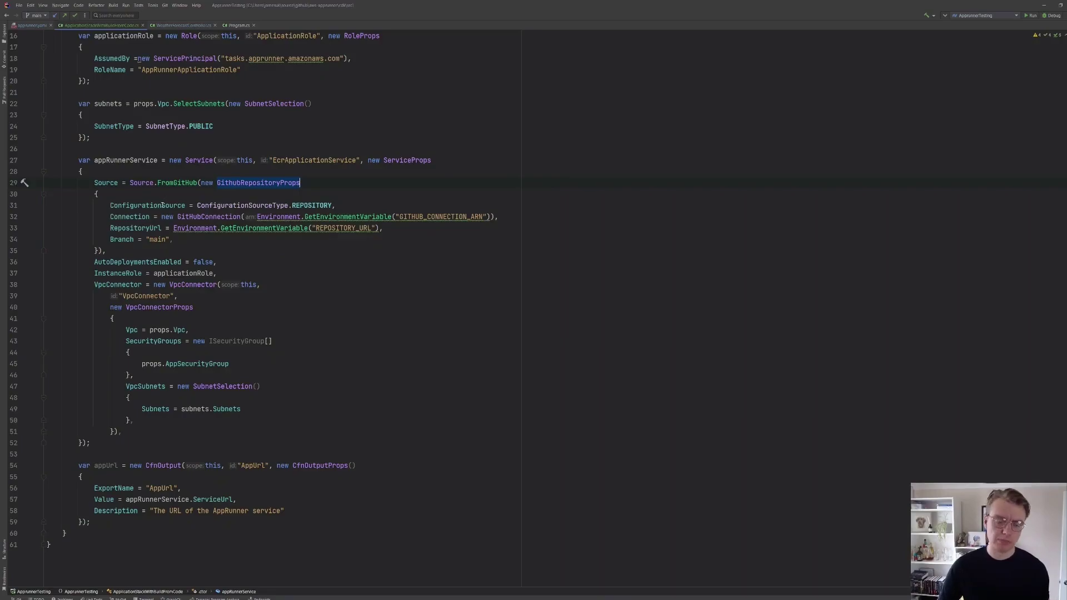
pyautogui.moveTo(317, 207)
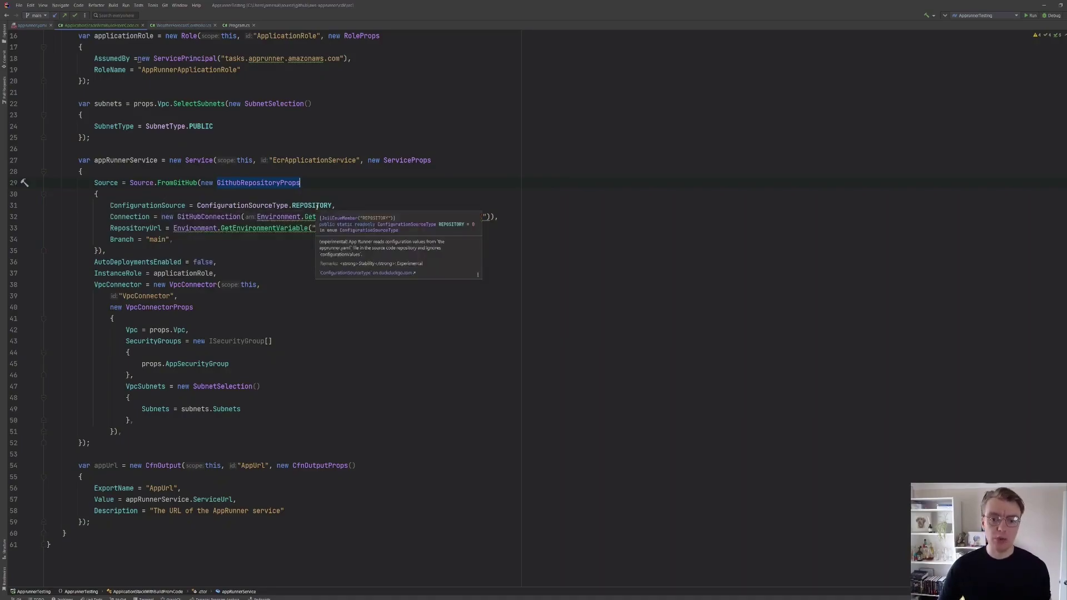
pyautogui.moveTo(159, 207)
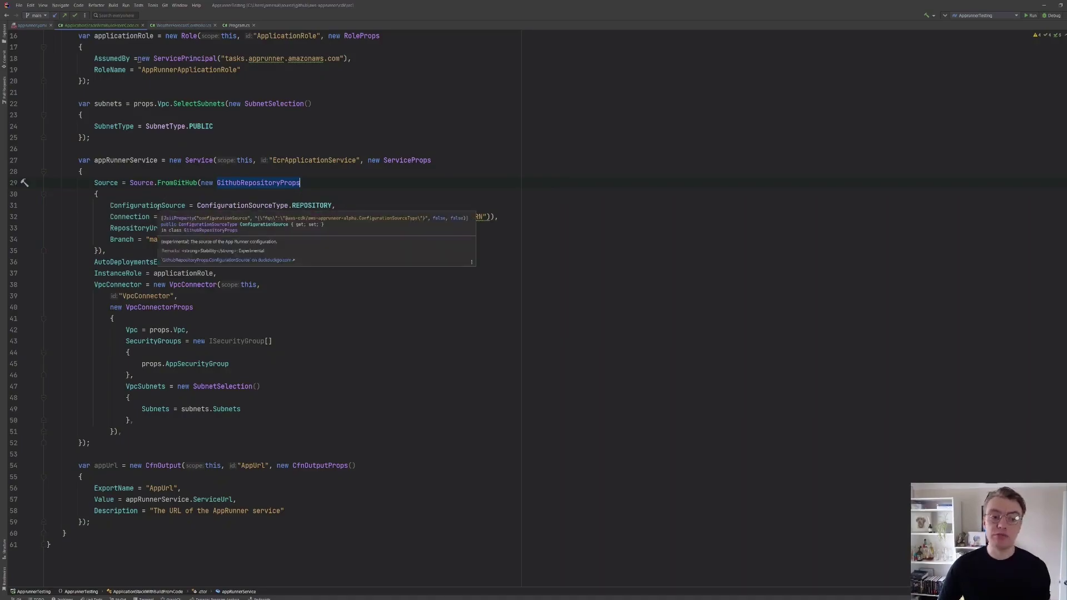
# Change the GitHub source's ConfigurationSource value to ConfigurationSourceType.API.
pyautogui.doubleClick(312, 205)
pyautogui.press('BackSpace')
pyautogui.hotkey('ctrl', 'space')
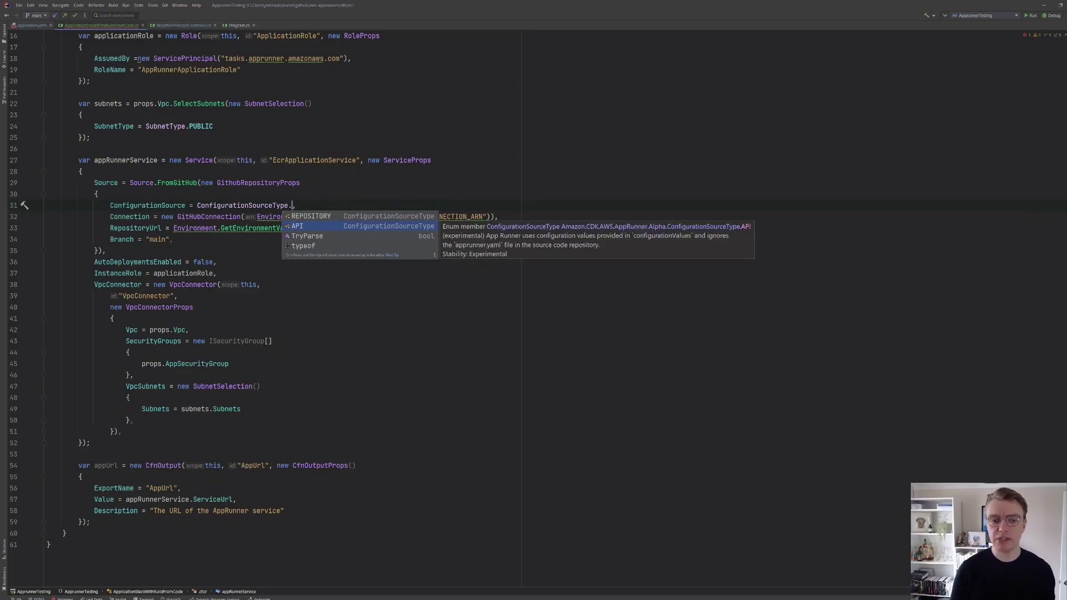
pyautogui.press('Return')
# Add a CodeConfigurationValues property below Branch in GithubRepositoryProps and assign it a new CodeConfigurationValues object.
pyautogui.press('Down')
pyautogui.press('Down')
pyautogui.press('Down')
pyautogui.press('Return')
pyautogui.write('Con')
pyautogui.press('Return')
pyautogui.write('new')
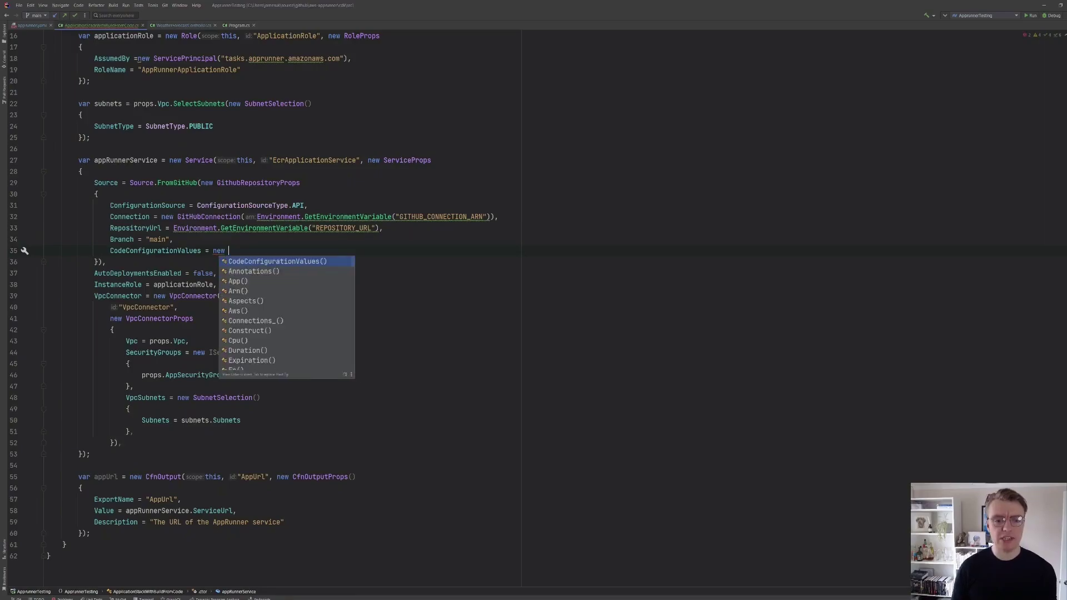
pyautogui.press('Return')
# Give the CodeConfigurationValues object an initializer with all its members set to null, from Runtime and BuildCommand through Port and StartCommand.
pyautogui.press('Return')
pyautogui.write('{')
pyautogui.press('Return')
pyautogui.press('BackSpace')
pyautogui.press('BackSpace')
pyautogui.press('BackSpace')
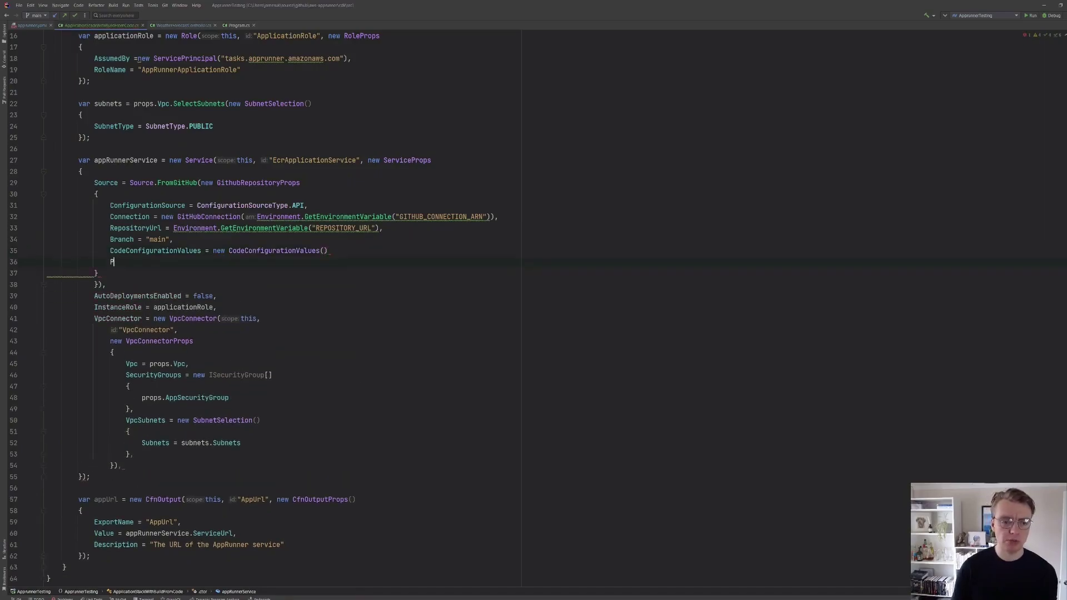
pyautogui.write('{')
pyautogui.press('Return')
pyautogui.hotkey('alt', 'Return')
pyautogui.press('Return')
pyautogui.press('Escape')
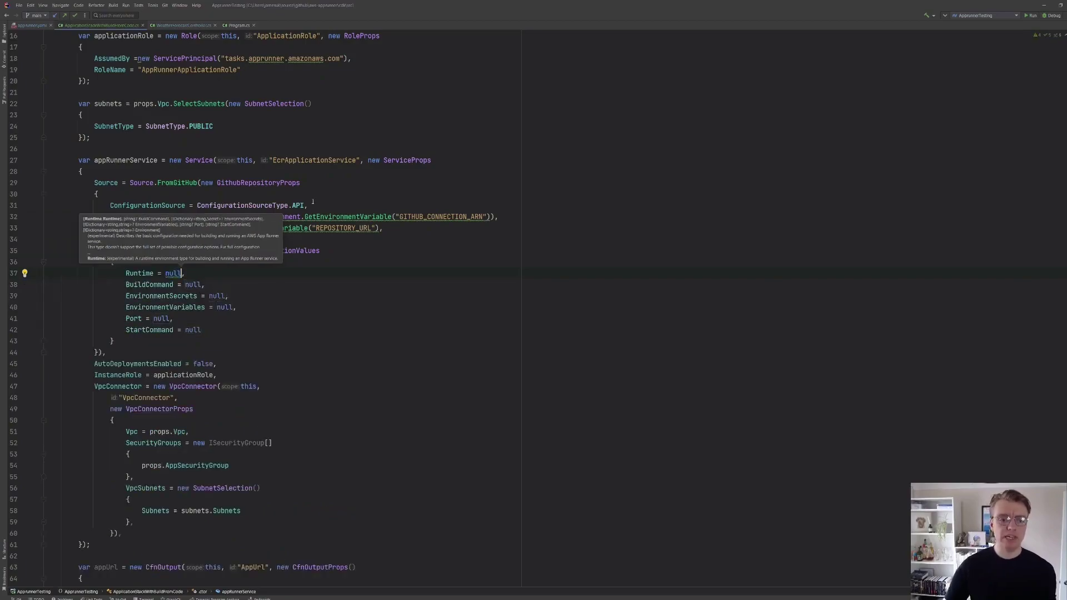
# Check the generated BuildCommand member, and delete the whole CodeConfigurationValues block together with the comma after the "main" branch value.
pyautogui.click(149, 284)
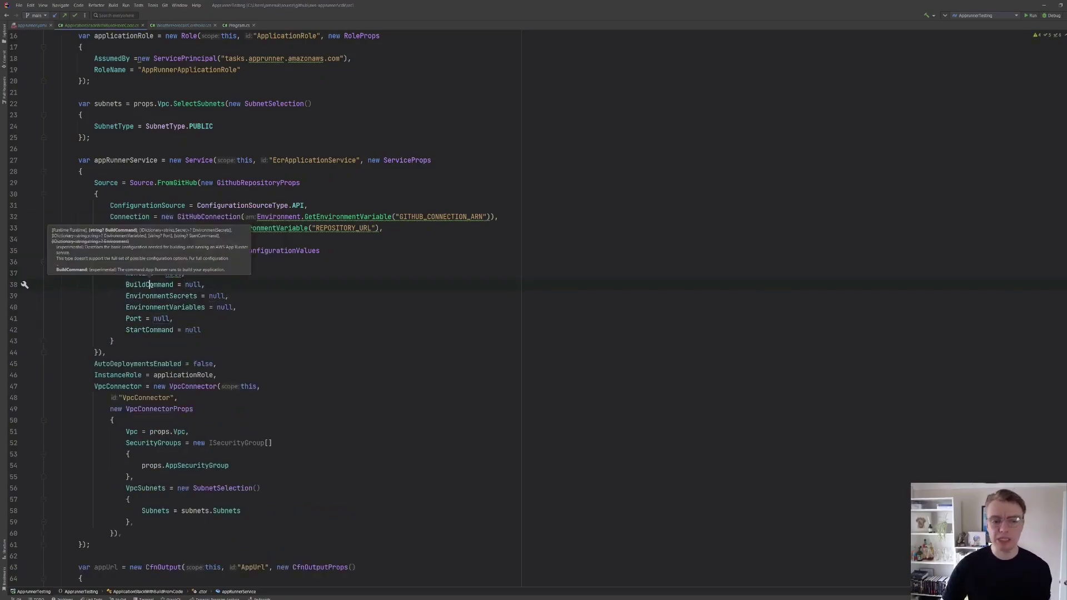
pyautogui.click(134, 340)
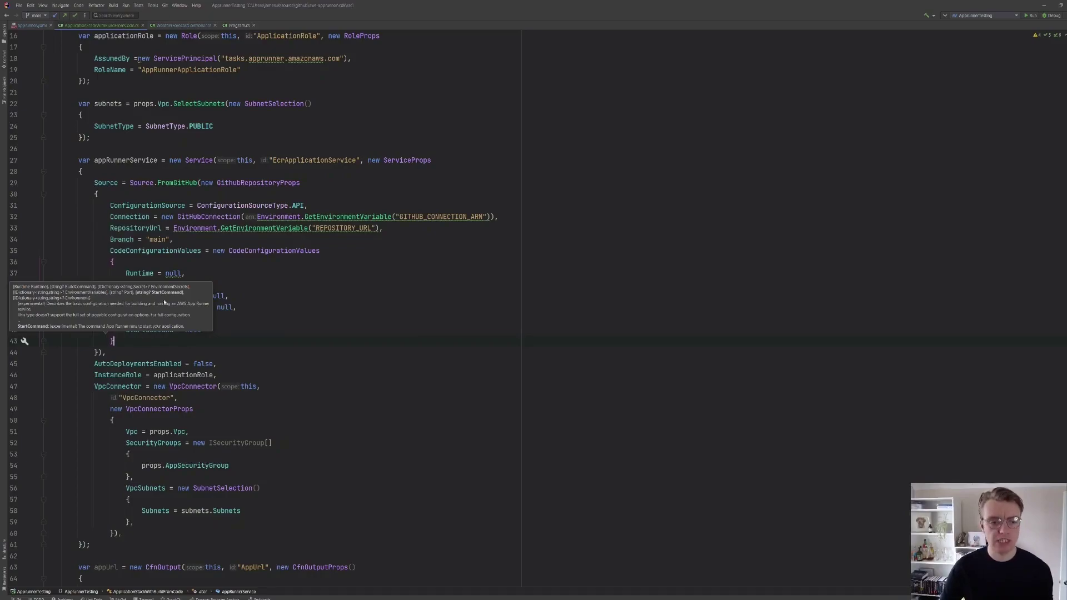
pyautogui.keyDown('shift'); pyautogui.click(190, 242); pyautogui.keyUp('shift')
pyautogui.press('BackSpace')
pyautogui.press('BackSpace')
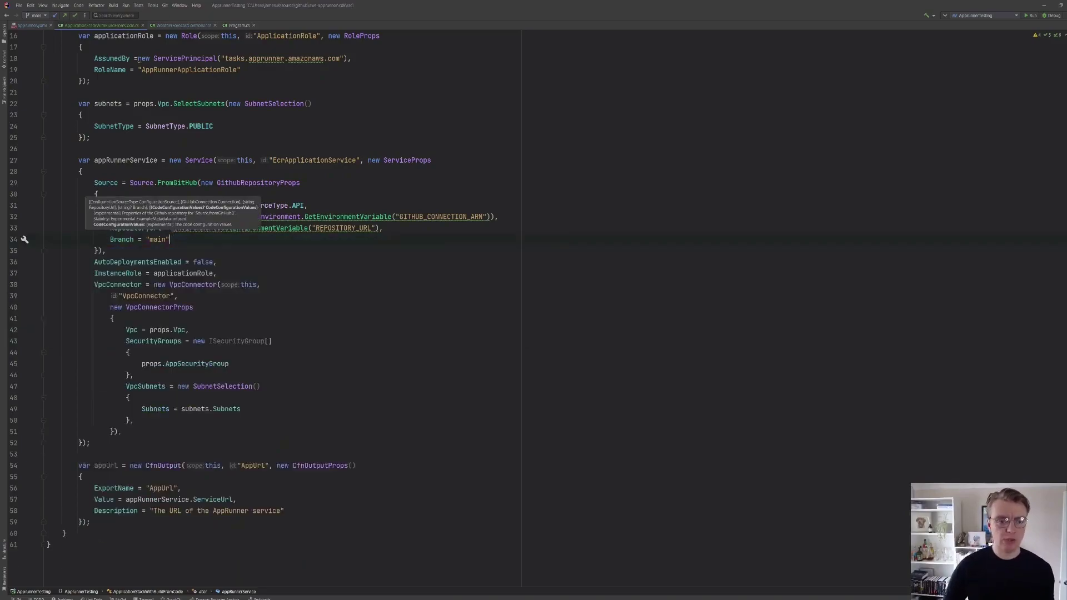
# Set ConfigurationSource back to ConfigurationSourceType.REPOSITORY.
pyautogui.doubleClick(299, 205)
pyautogui.write('RE')
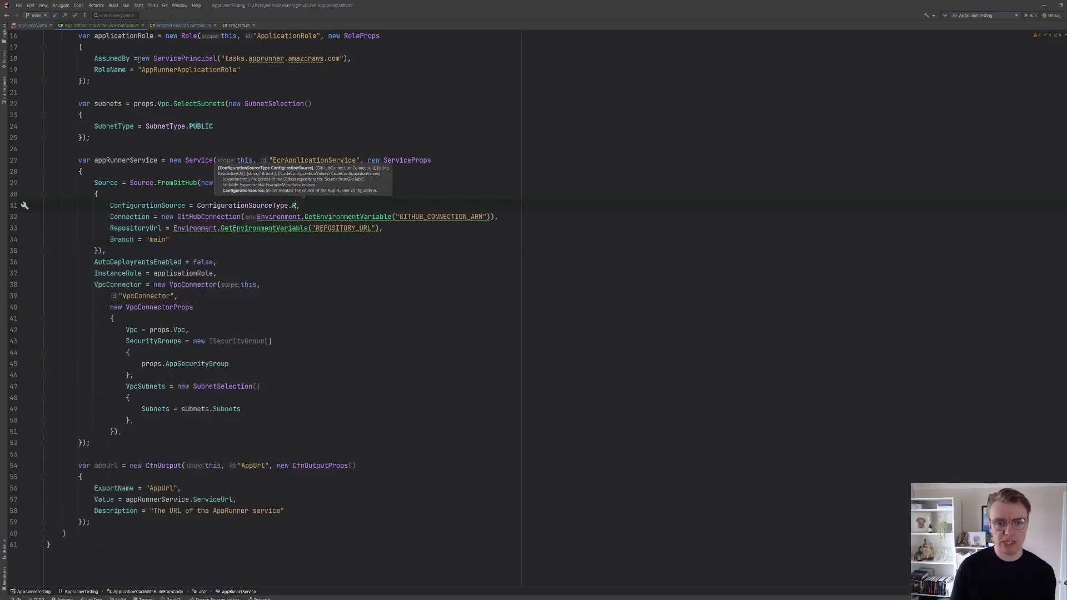
pyautogui.press('Return')
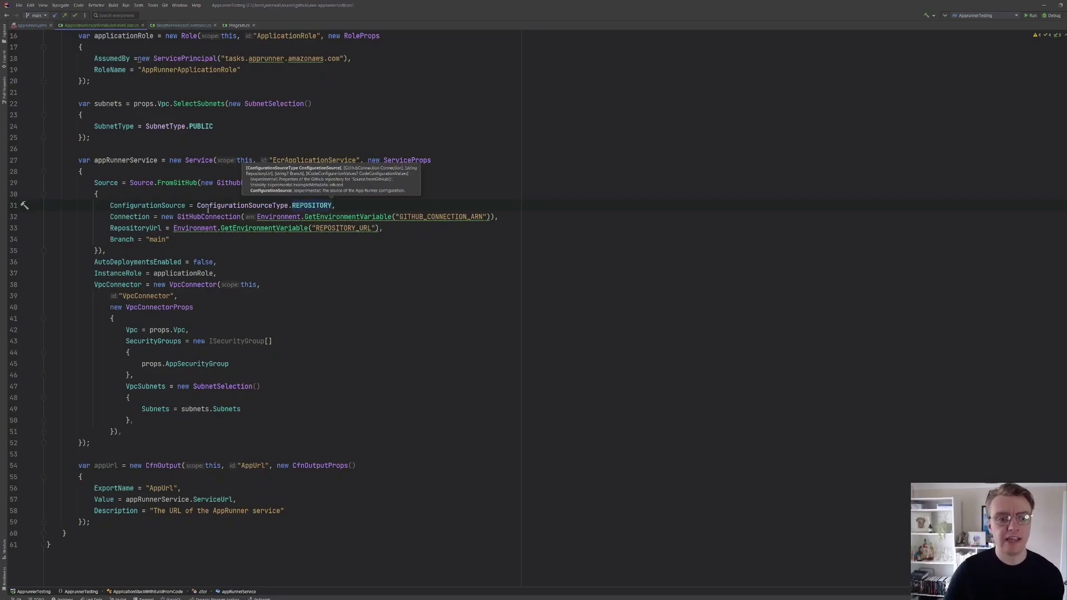
# Examine the Connection, RepositoryUrl and Branch properties of the GitHub source, and the service's deployment, role and VPC connector settings.
pyautogui.doubleClick(137, 216)
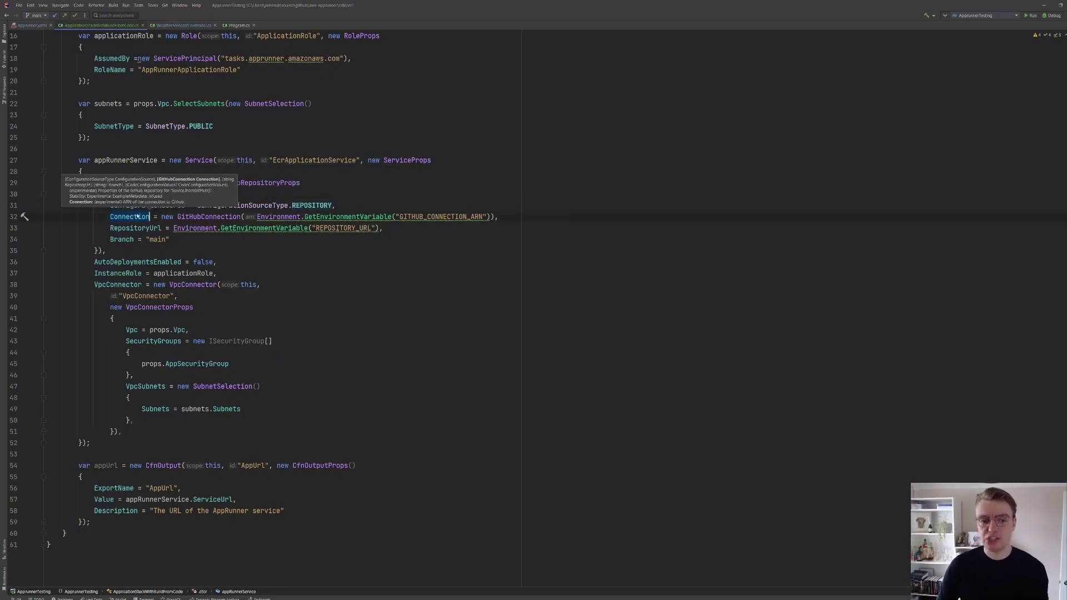
pyautogui.doubleClick(440, 218)
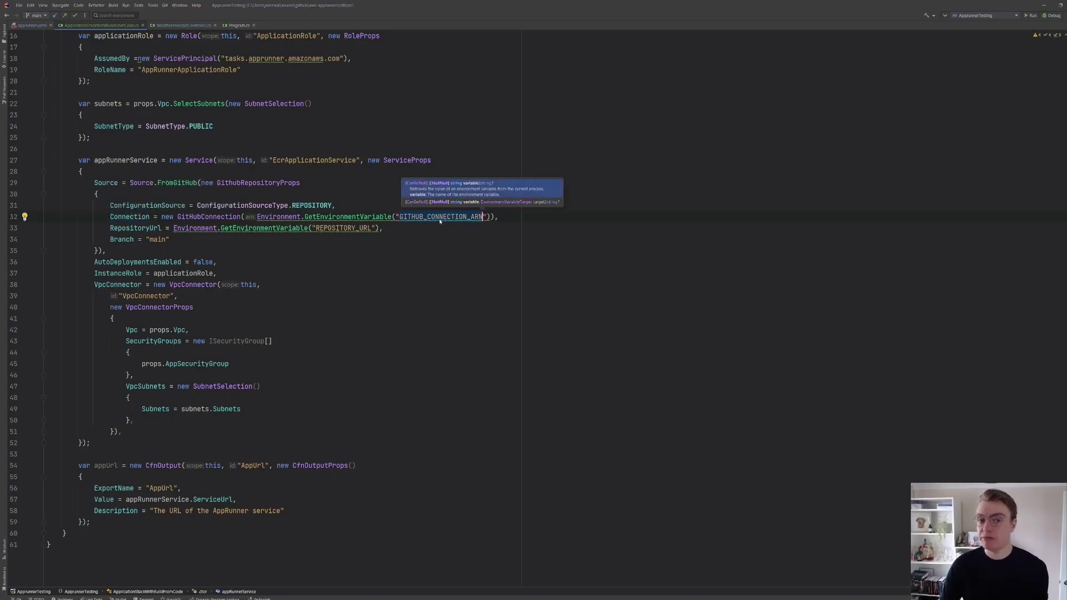
pyautogui.doubleClick(337, 227)
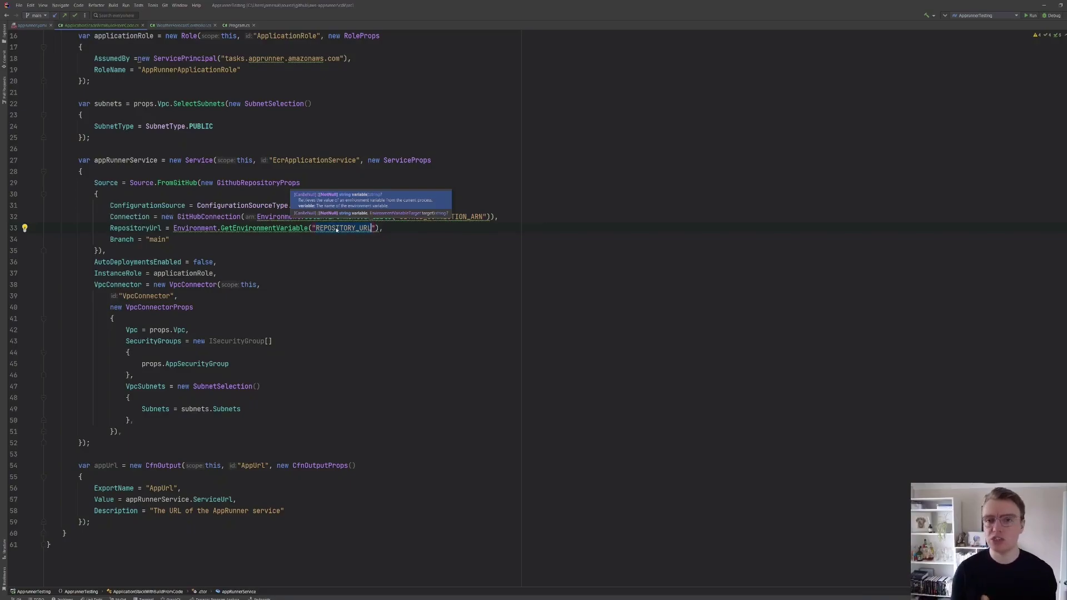
pyautogui.doubleClick(132, 239)
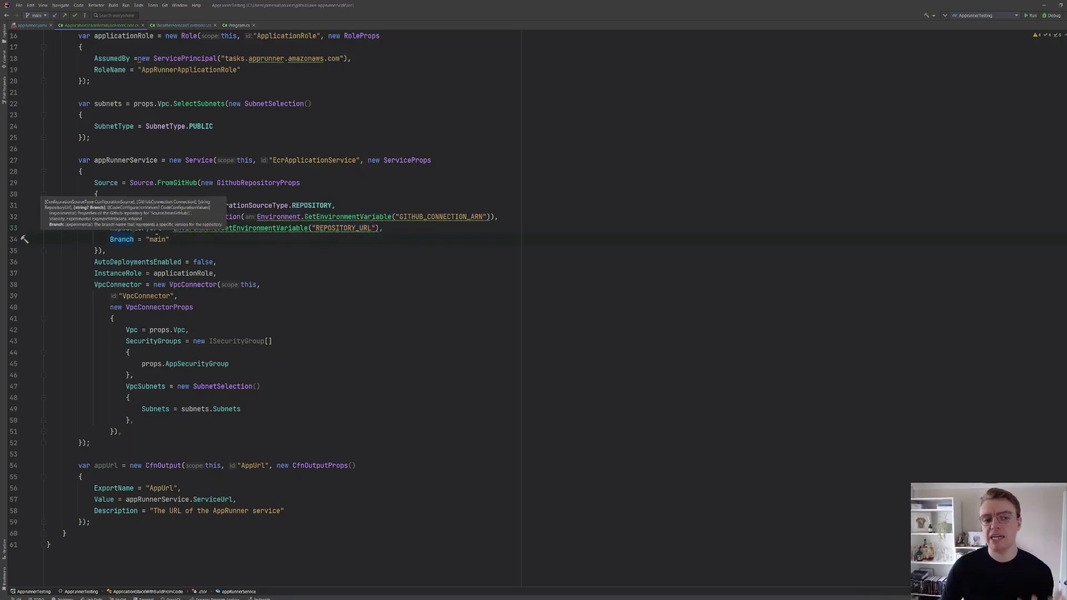
pyautogui.click(179, 241)
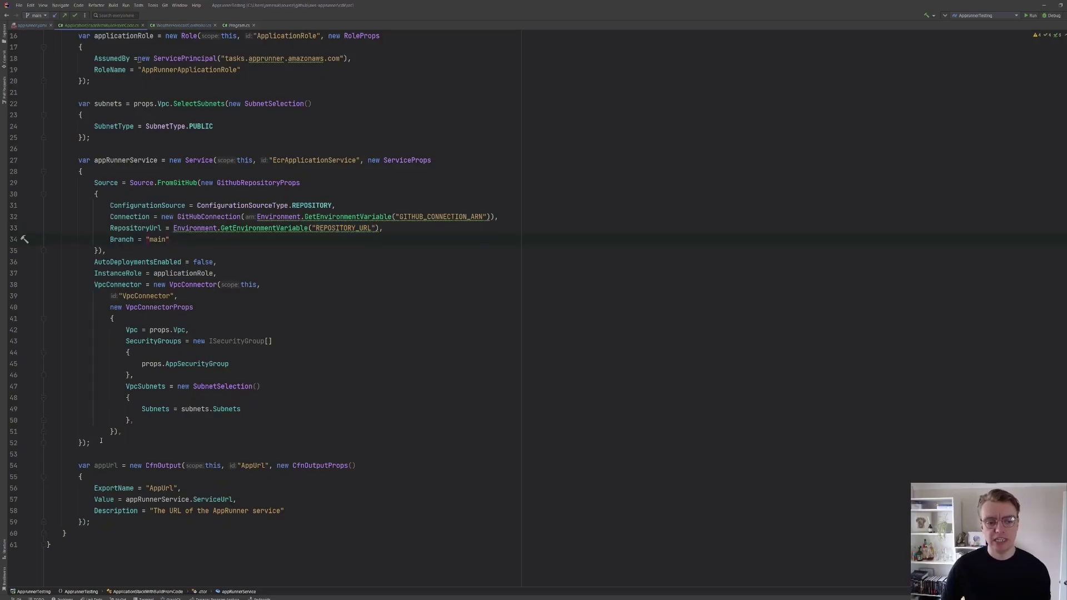
pyautogui.moveTo(97, 272); pyautogui.dragTo(94, 262)
pyautogui.click(299, 259)
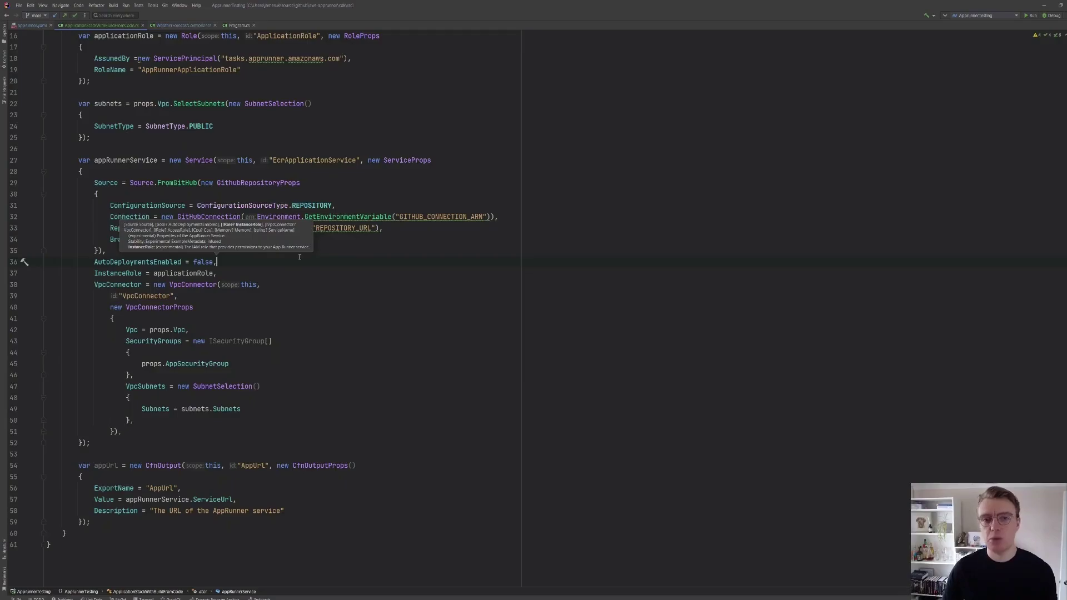
pyautogui.click(416, 306)
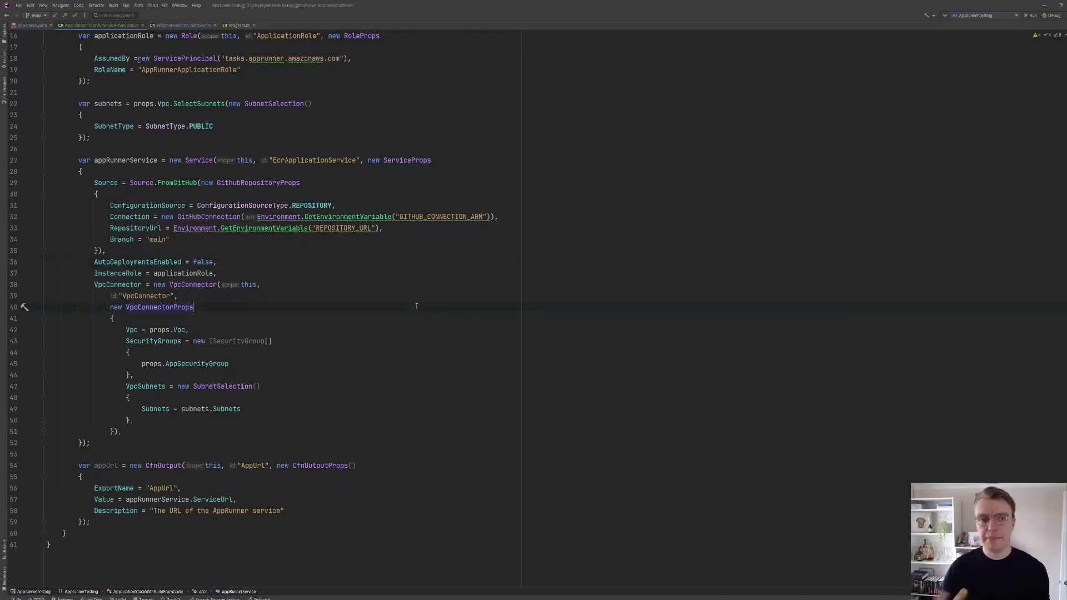
# Open ApprunnerTestingStack.cs from the solution tree and make applicationStack instantiate ApplicationStackWithBuildFromCode instead of ApplicationStack.
pyautogui.click(3, 31)
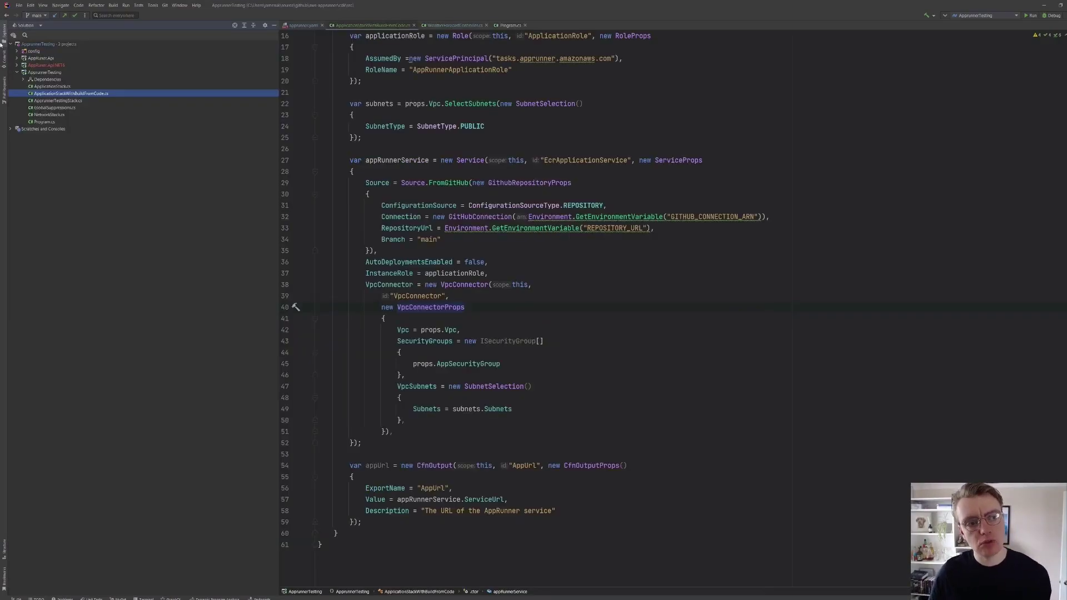
pyautogui.doubleClick(55, 101)
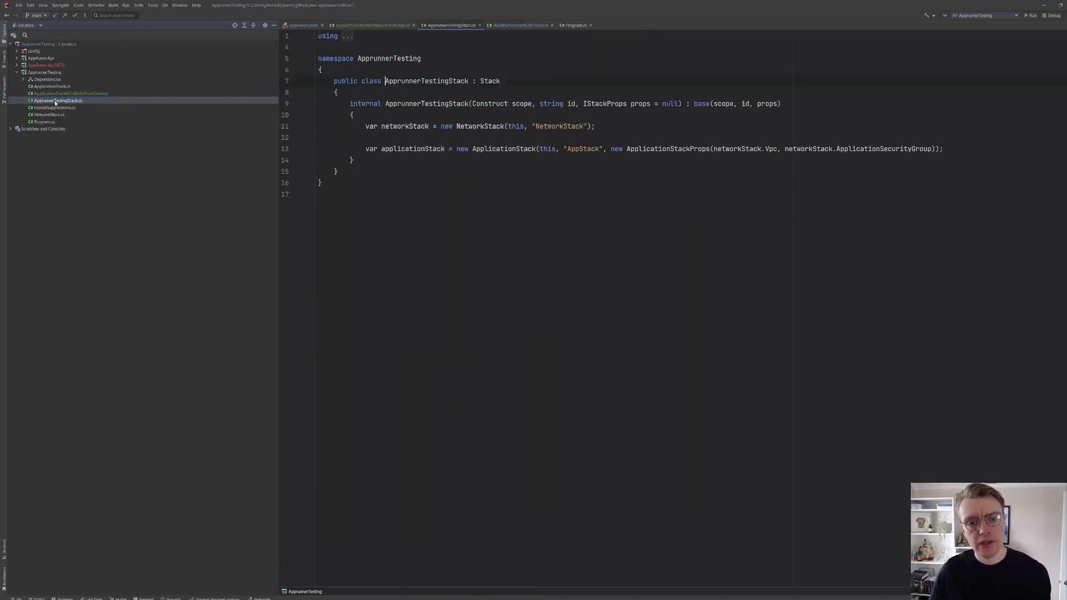
pyautogui.click(498, 162)
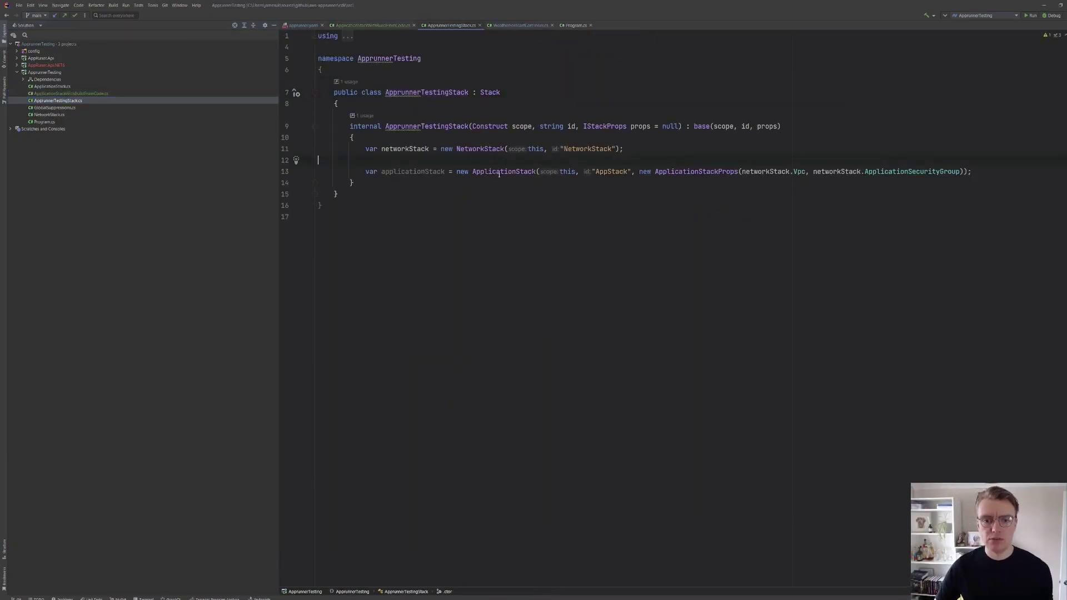
pyautogui.write('Appli')
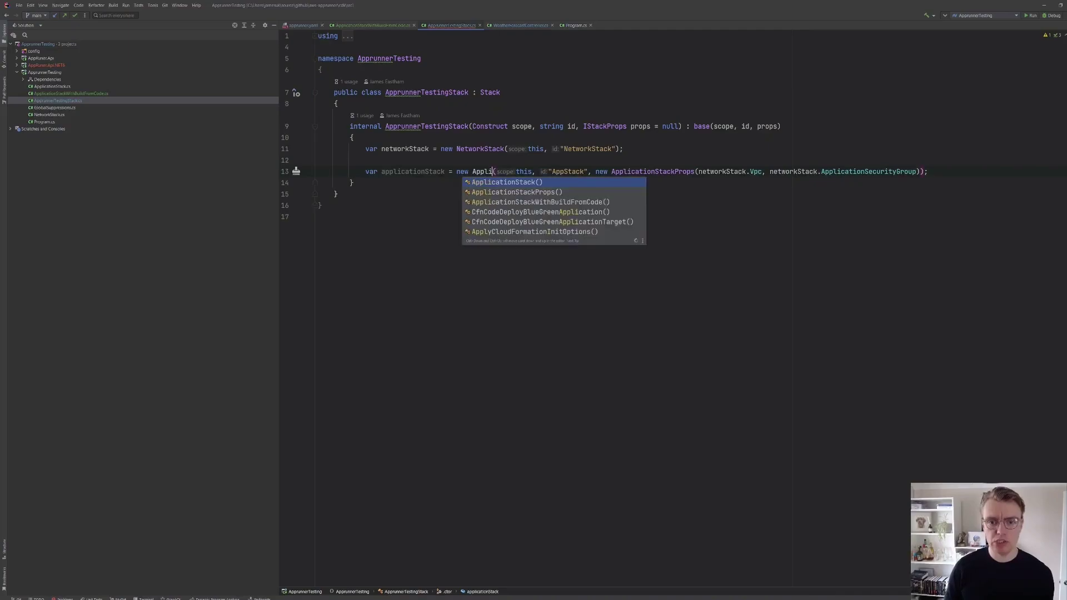
pyautogui.press('Return')
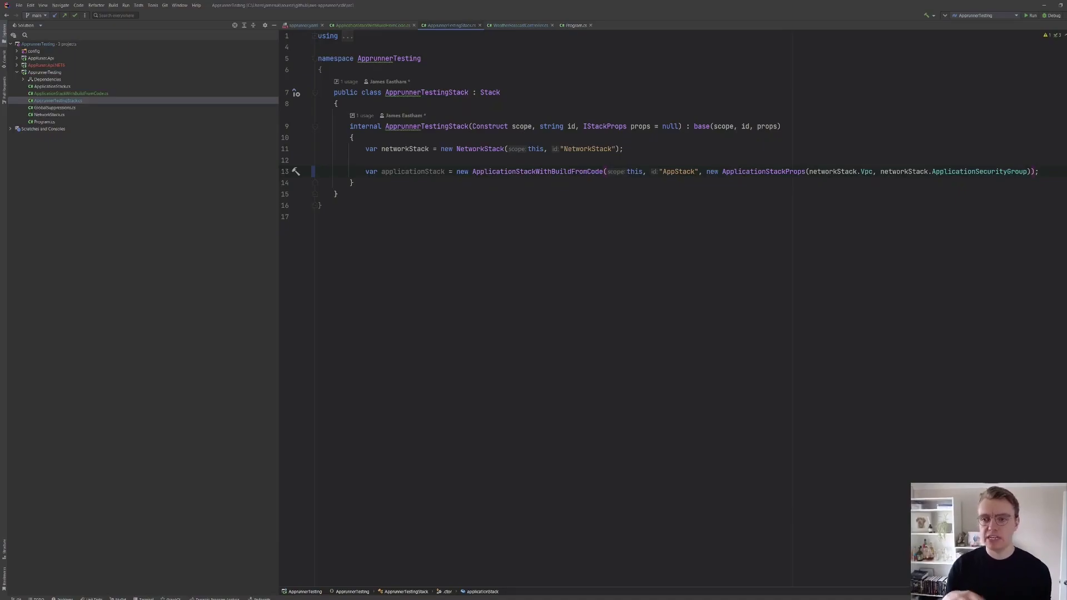
# Look over the NetworkStack class definition, close its file and return to ApprunnerTestingStack.cs.
pyautogui.click(473, 148)
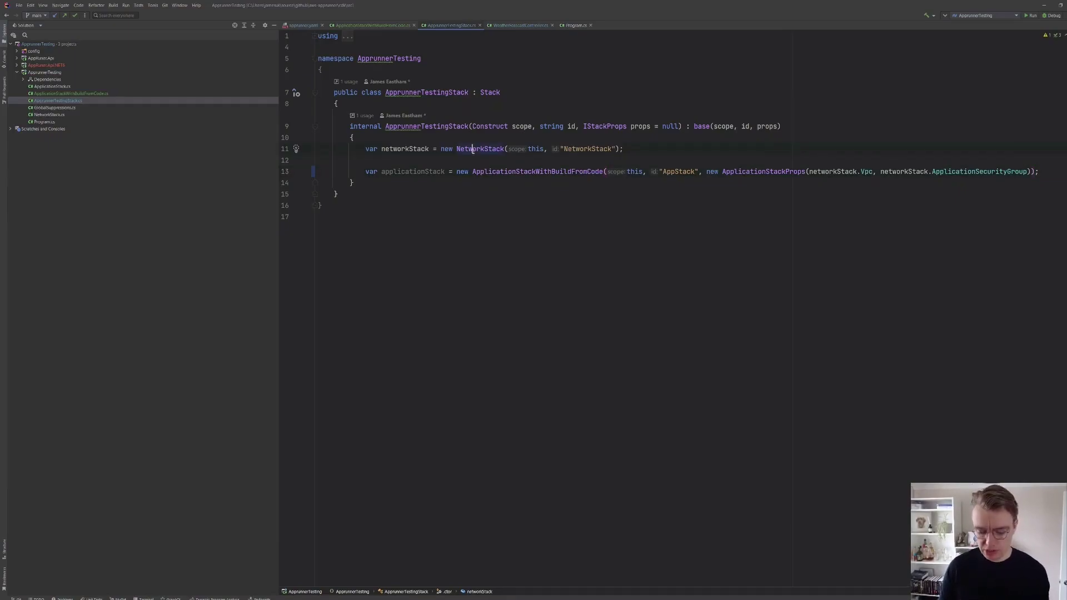
pyautogui.keyDown('ctrl'); pyautogui.click(473, 149); pyautogui.keyUp('ctrl')
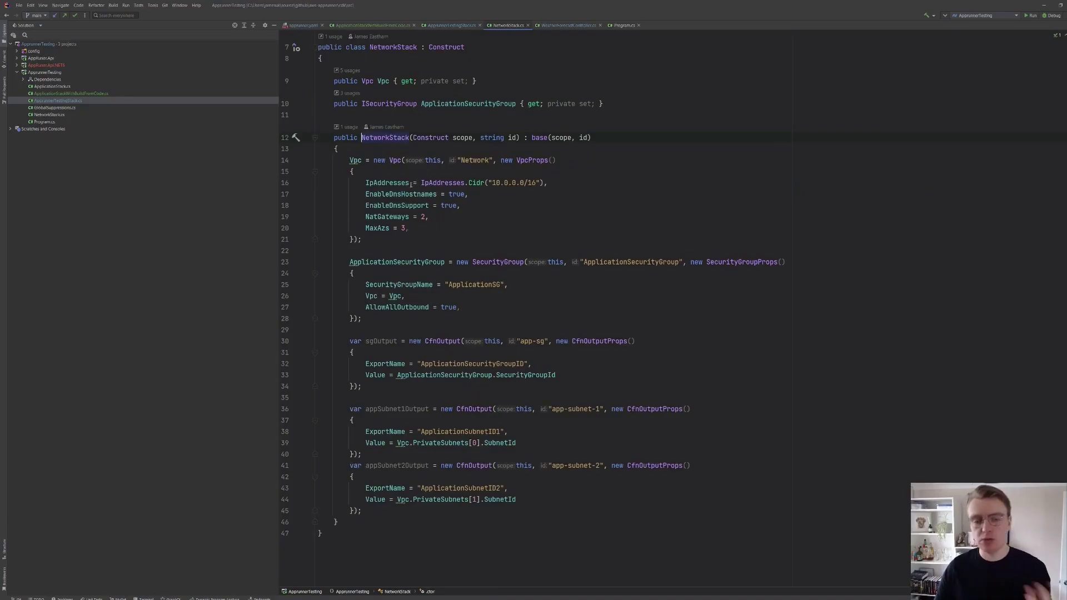
pyautogui.click(527, 25)
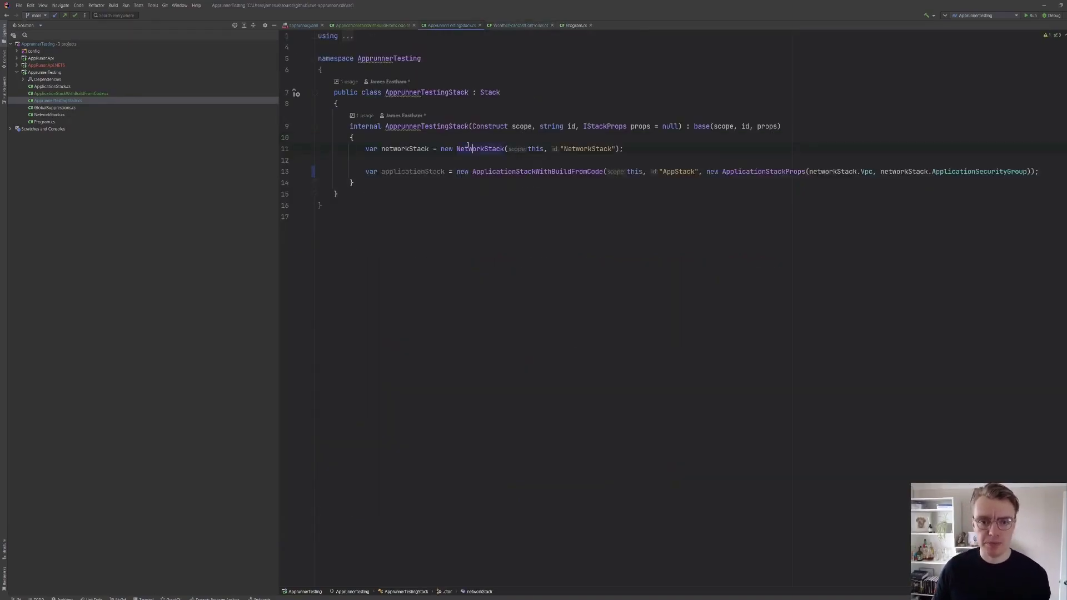
# Switch to the PowerShell terminal in the cdk folder and clear its output.
pyautogui.hotkey('alt', 'Tab')
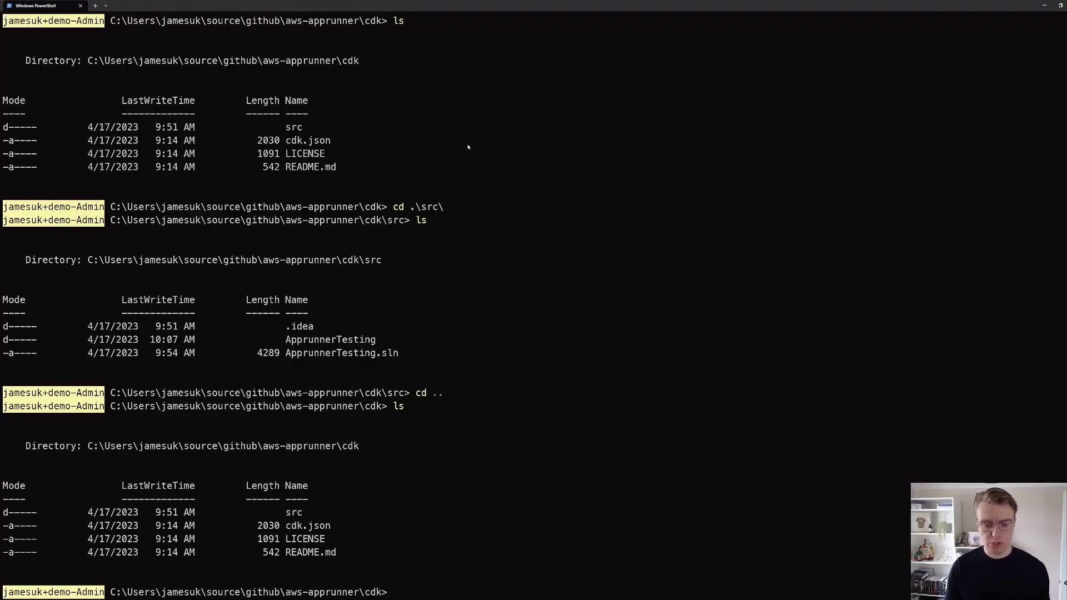
pyautogui.write('cls')
pyautogui.press('Return')
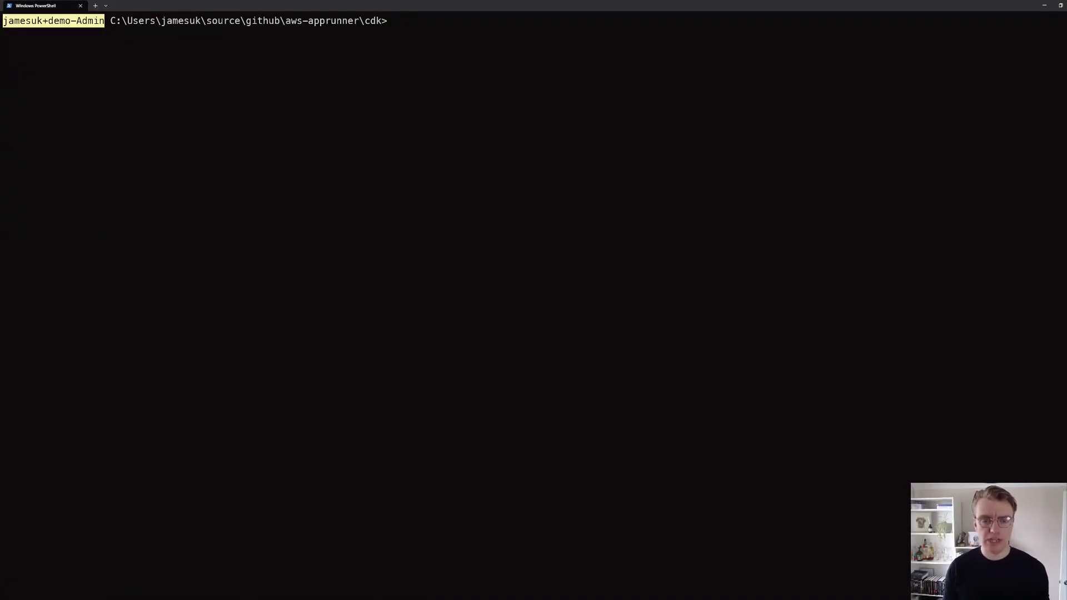
# Recheck the GitHub environment variables in ApplicationStackWithBuildFromCode.cs, and find the connection ARN and repository URL in the App Runner service configuration in the browser.
pyautogui.hotkey('alt', 'Tab')
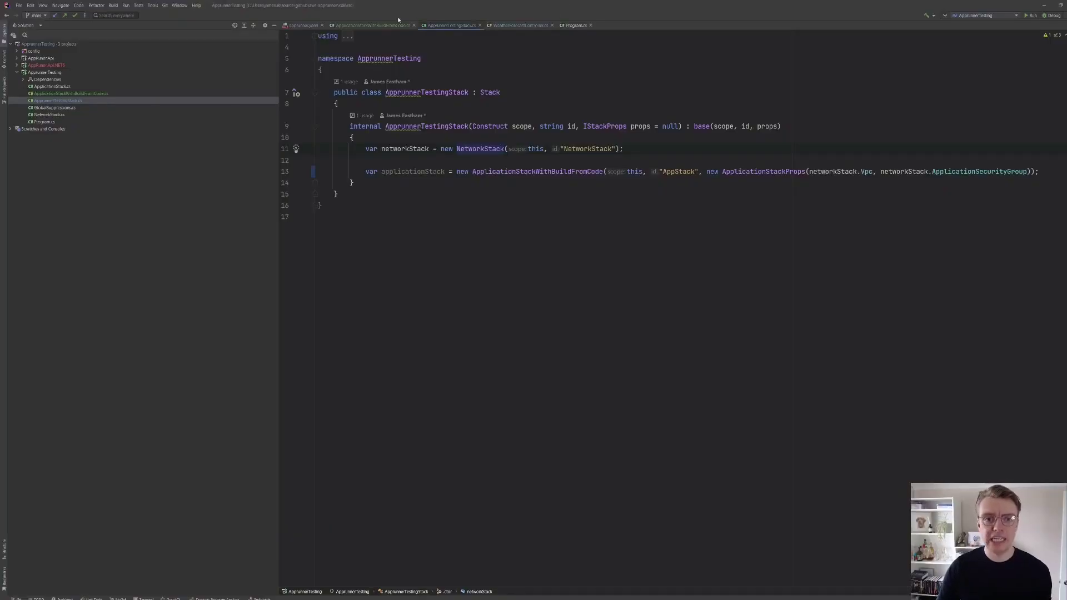
pyautogui.click(396, 25)
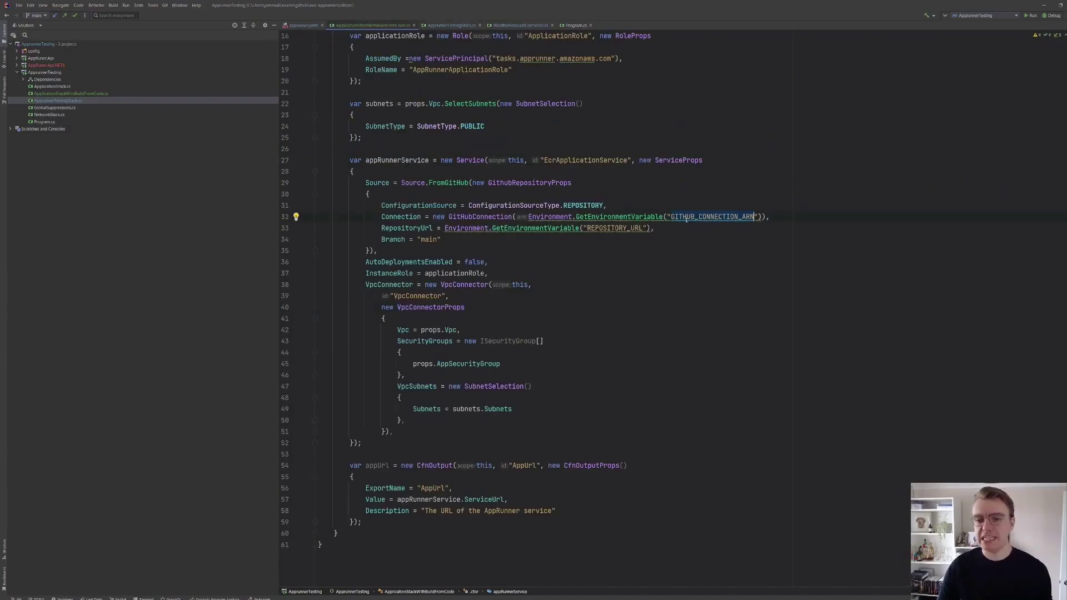
pyautogui.hotkey('alt', 'Tab')
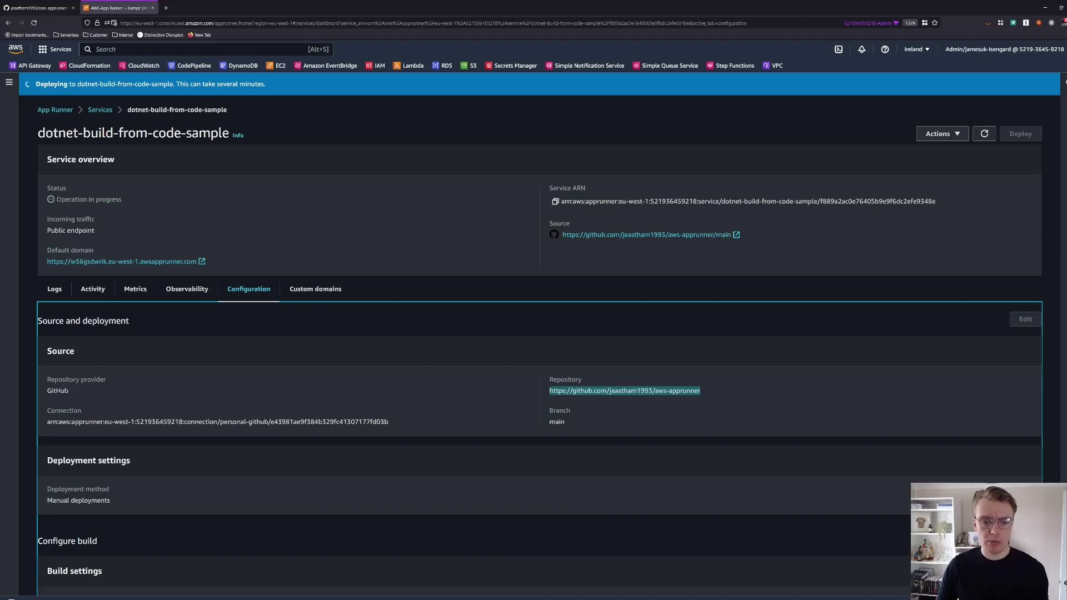
pyautogui.moveTo(389, 422); pyautogui.dragTo(539, 395)
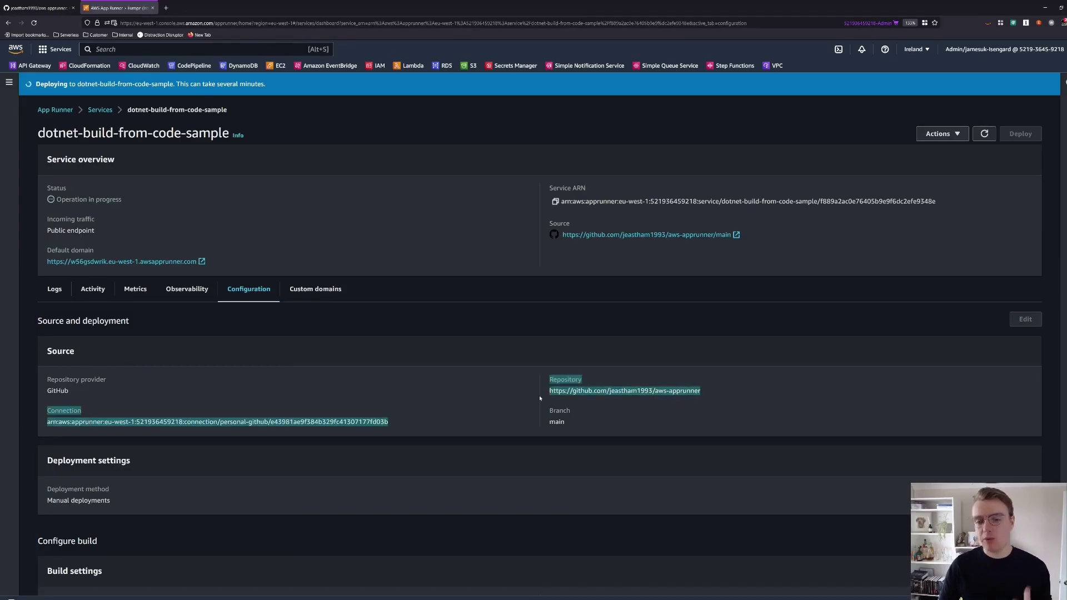
pyautogui.click(564, 391)
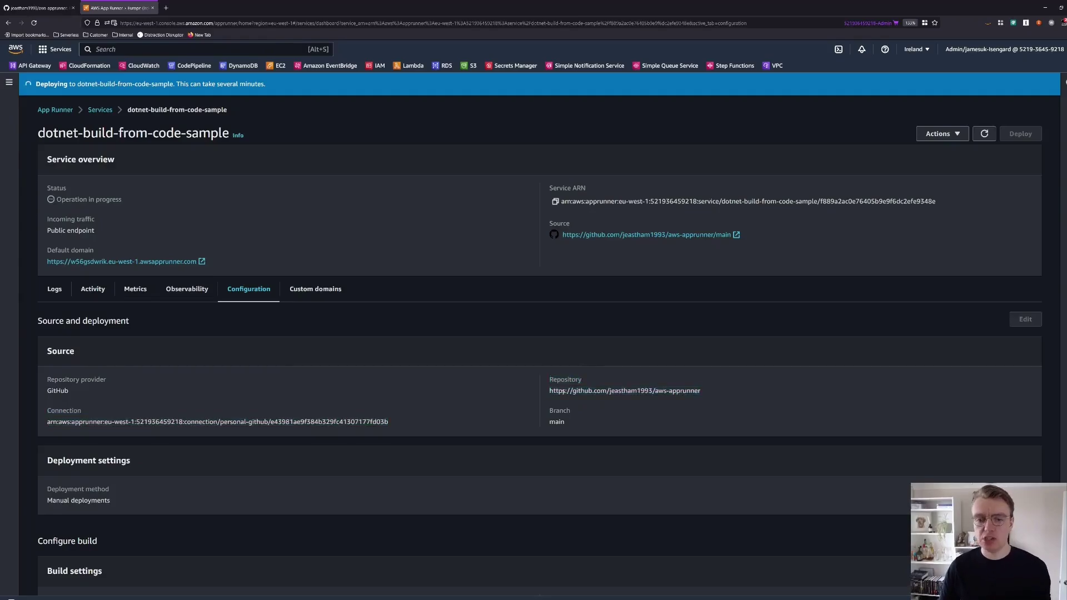
# Run the CDK deploy for ApprunnerTestingStack in the PowerShell terminal and copy the application URL from the AppStackAppUrl output.
pyautogui.write('deploy')
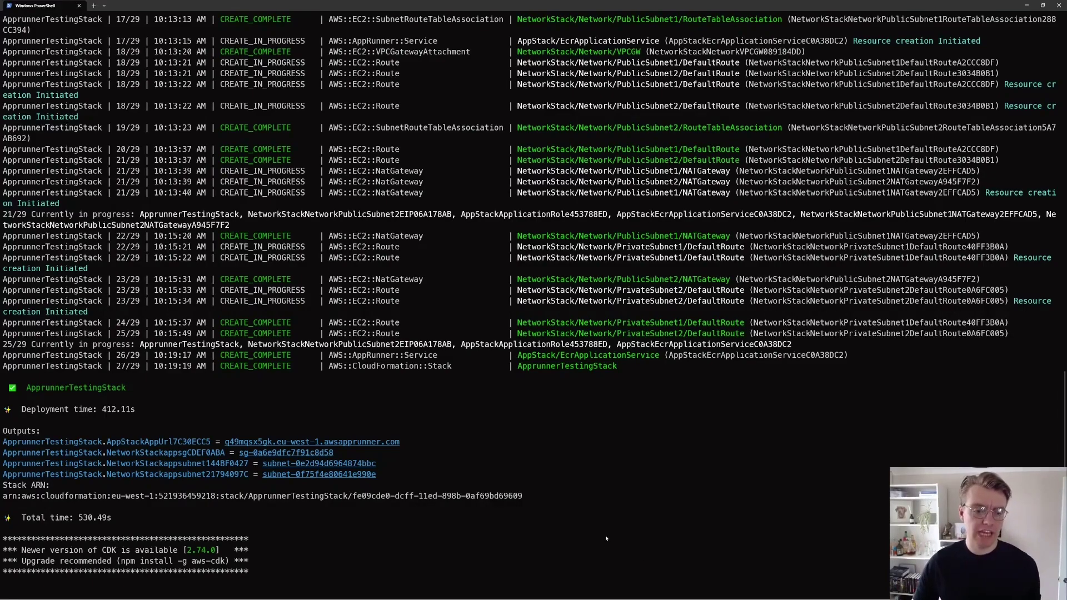
pyautogui.moveTo(229, 445); pyautogui.dragTo(399, 443)
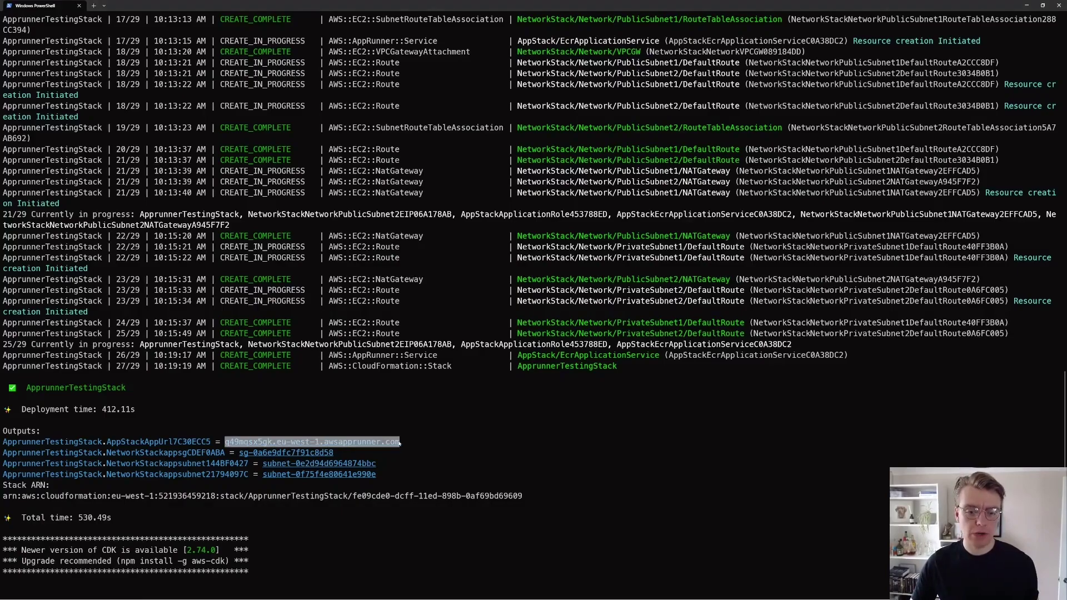
pyautogui.hotkey('ctrl', 'c')
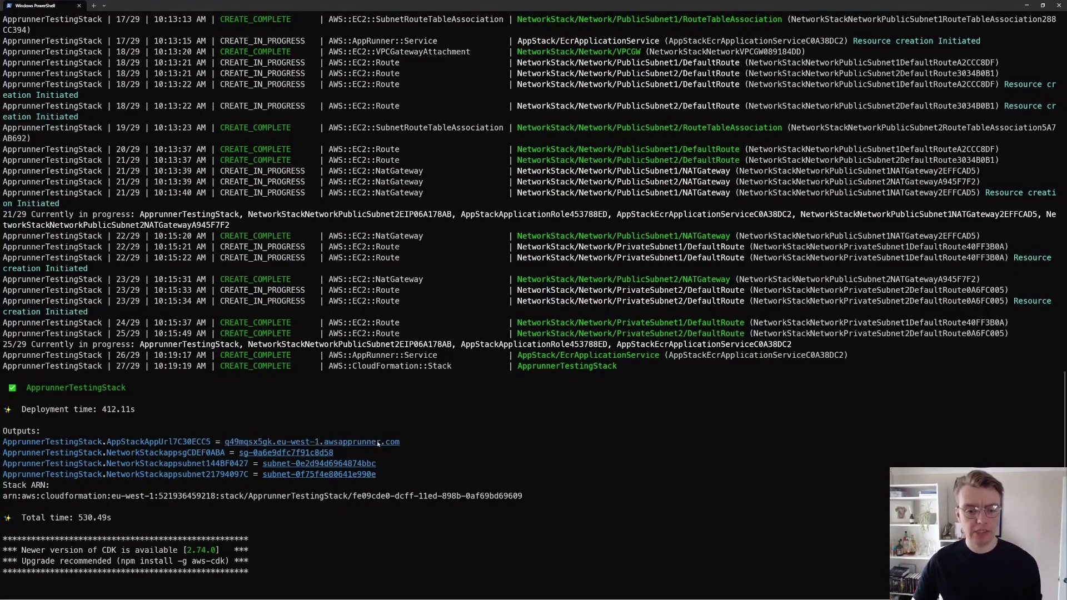
# Switch to the browser, load the copied App Runner URL in a new tab and check its /health endpoint.
pyautogui.hotkey('alt', 'Tab')
pyautogui.hotkey('ctrl', 't')
pyautogui.hotkey('ctrl', 'v')
pyautogui.press('Return')
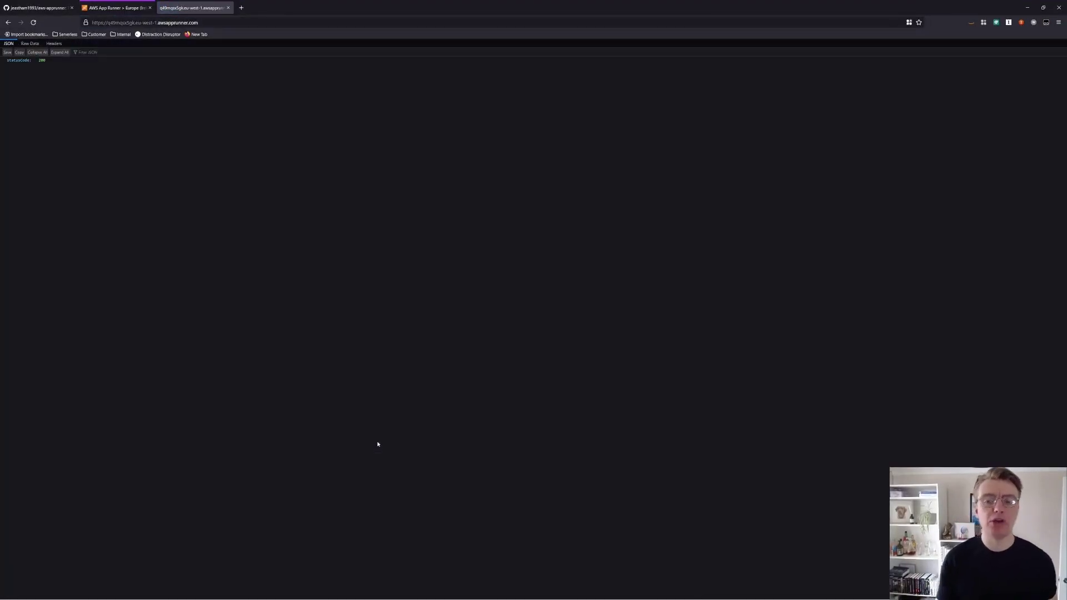
pyautogui.click(278, 26)
pyautogui.press('End')
pyautogui.write('/health')
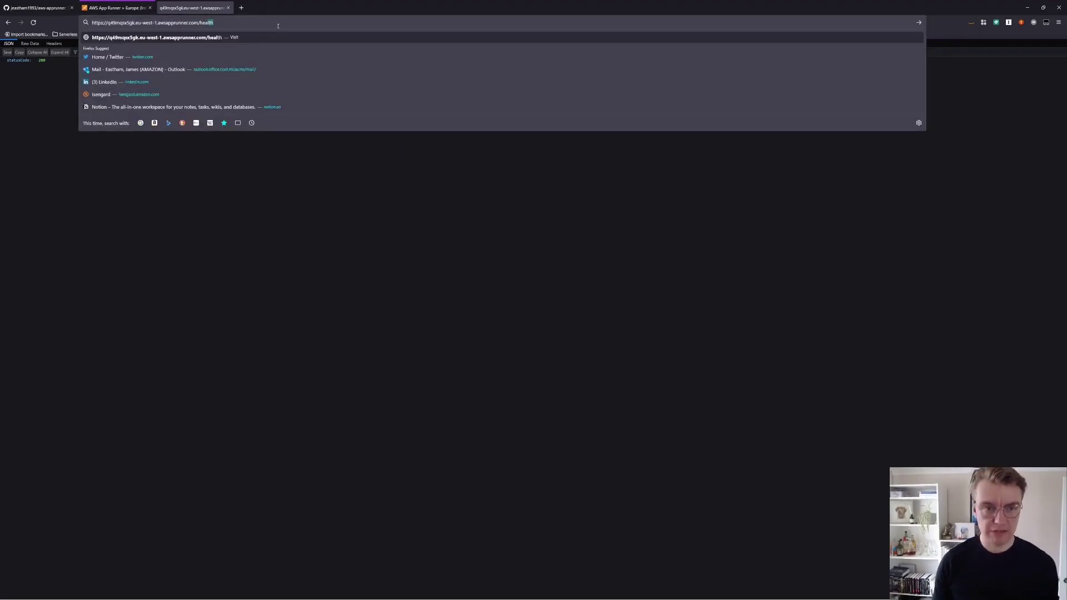
pyautogui.press('Return')
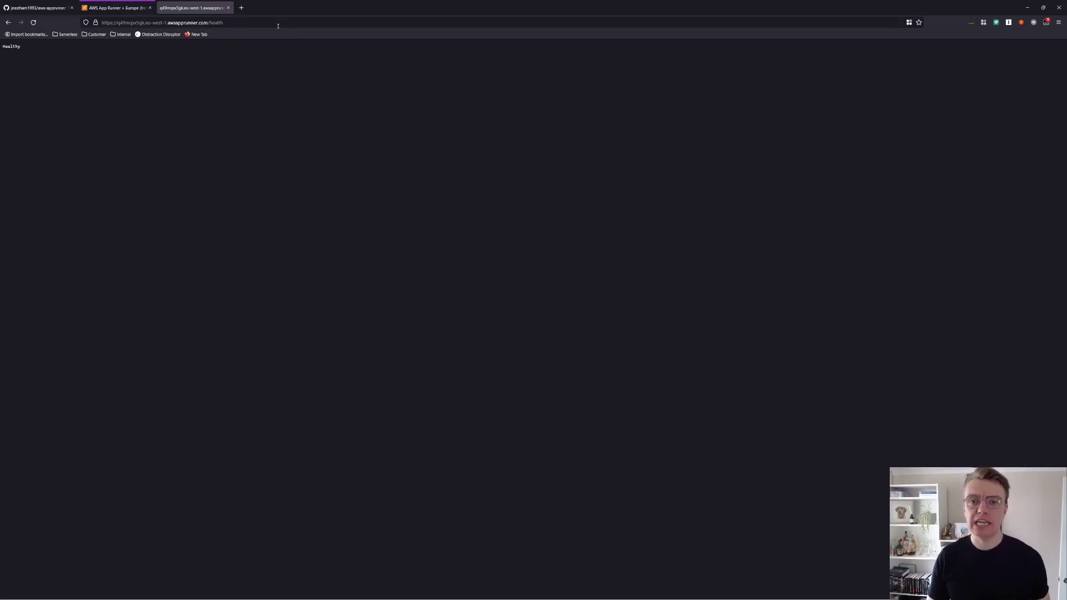
# Open the AppStackEcrApplicationServi service in the App Runner console and start a manual deployment of it.
pyautogui.click(116, 8)
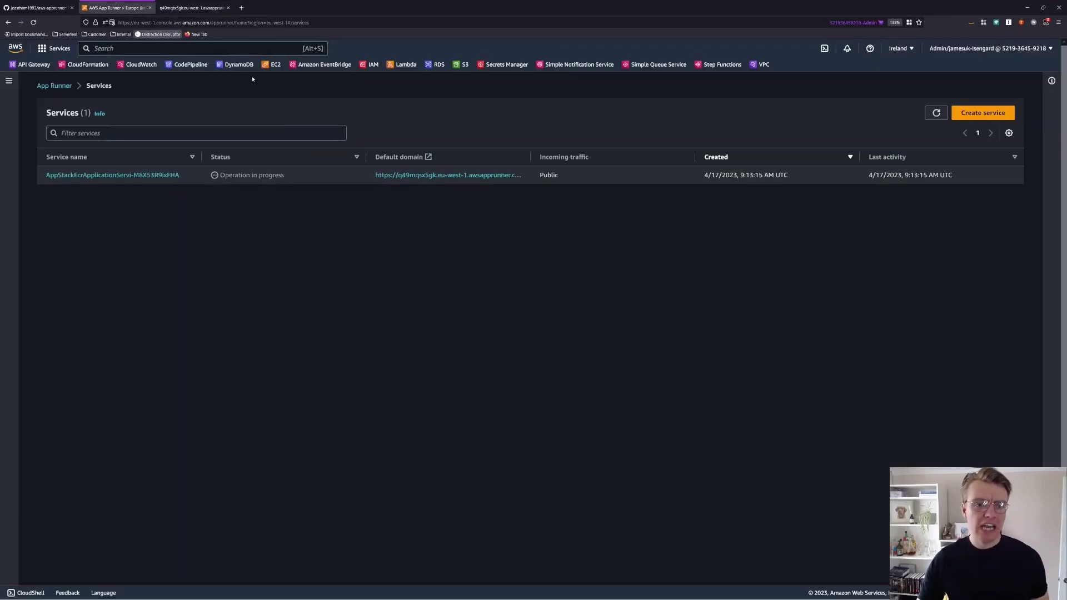
pyautogui.click(165, 176)
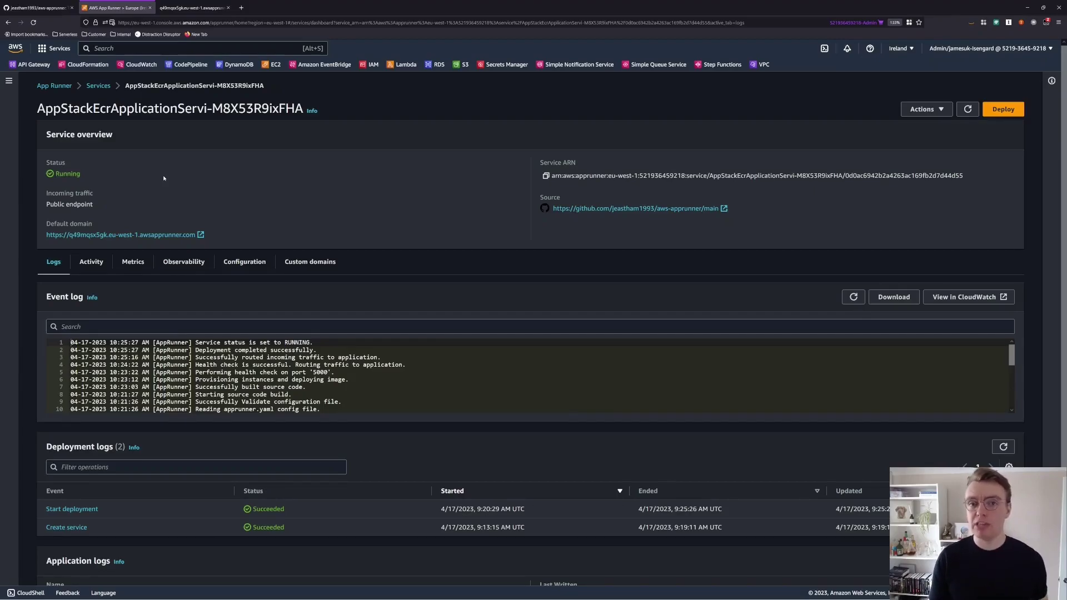
pyautogui.click(1004, 115)
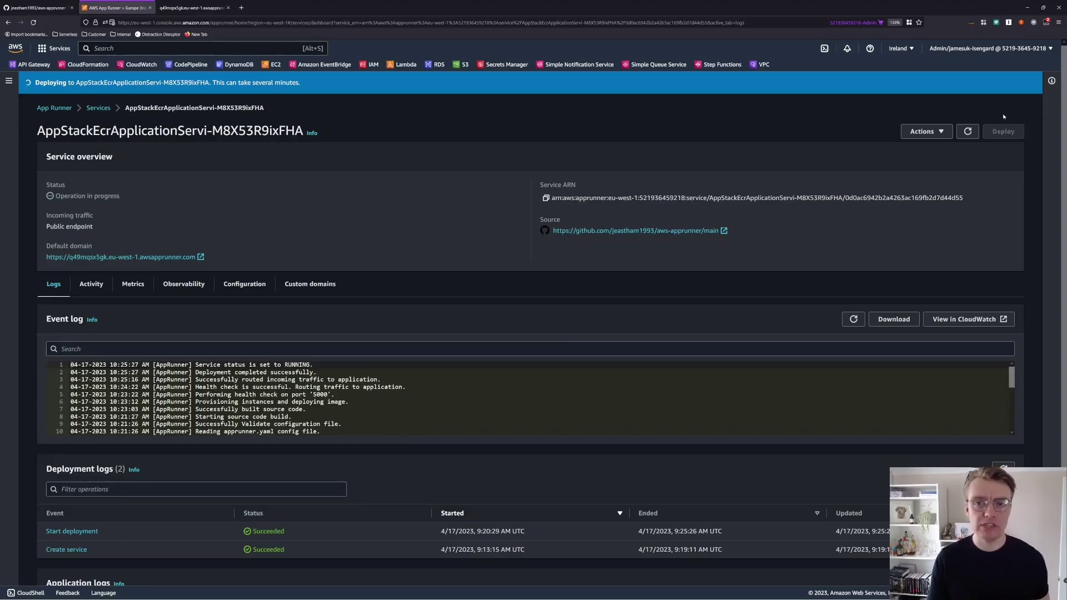
# Switch to the code editor and review the Source.FromGitHub block in ApplicationStackWithBuildFromCode.cs and the build and run settings in apprunner.yaml.
pyautogui.hotkey('alt', 'Tab')
pyautogui.hotkey('alt', 'Tab')
pyautogui.hotkey('alt', 'Tab')
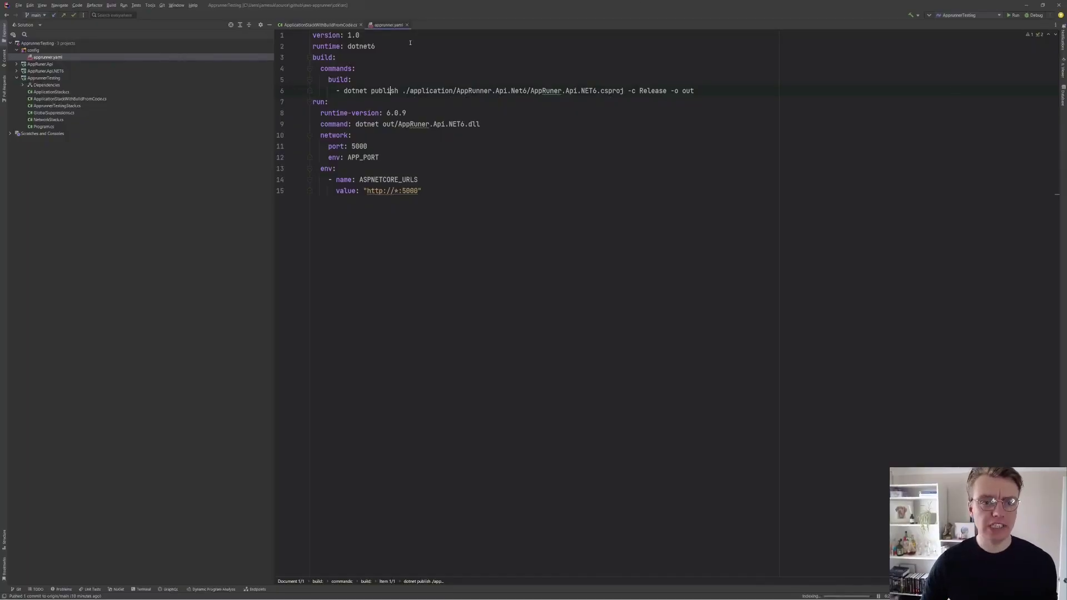
pyautogui.hotkey('ctrl', 'Tab')
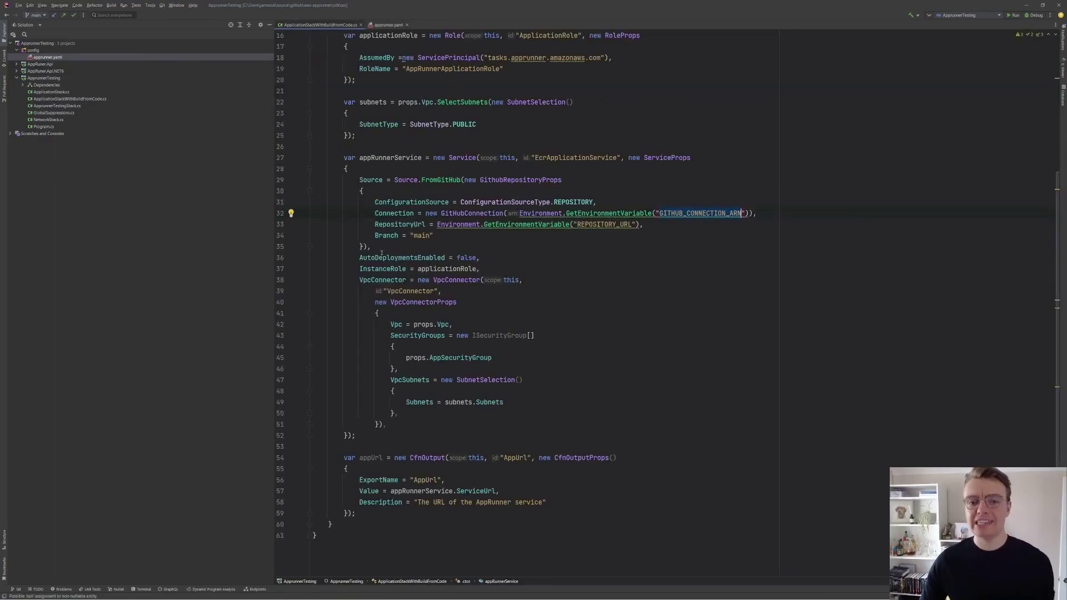
pyautogui.scroll(1, 385, 221)
pyautogui.moveTo(314, 213); pyautogui.dragTo(390, 283)
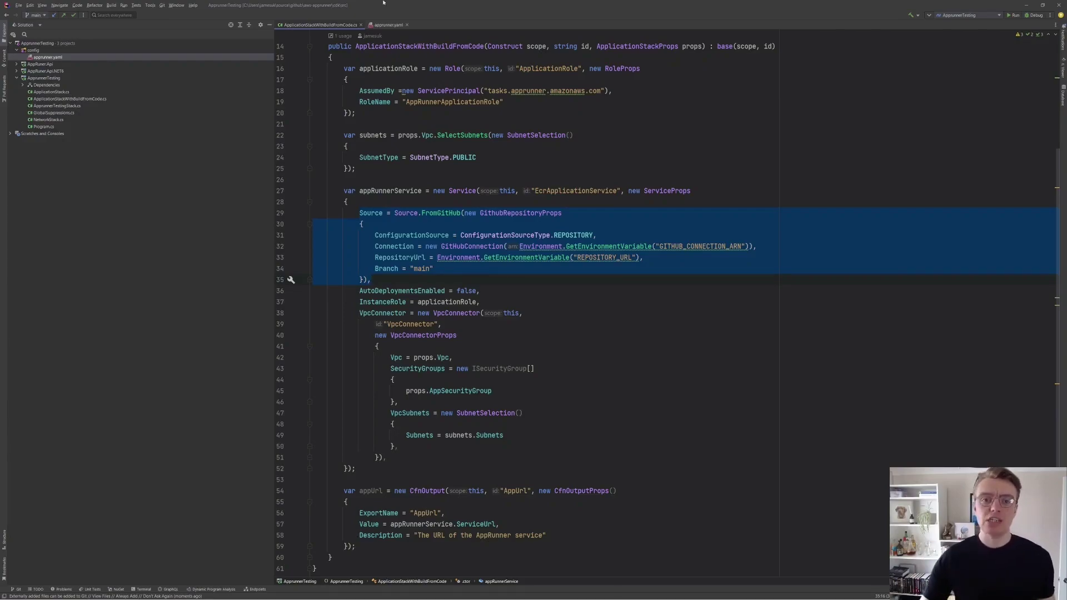
pyautogui.click(389, 25)
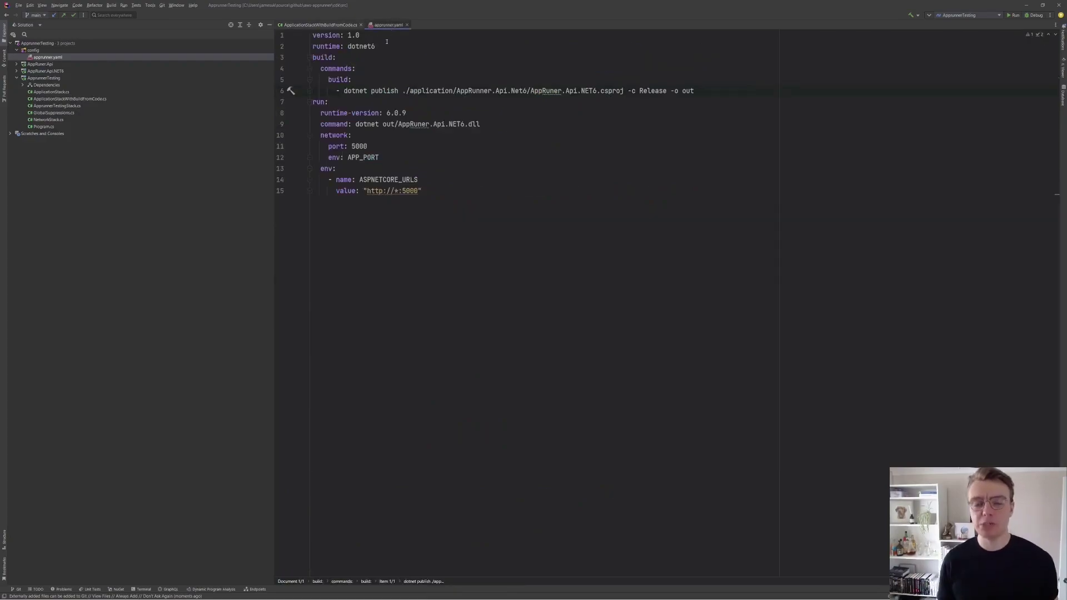